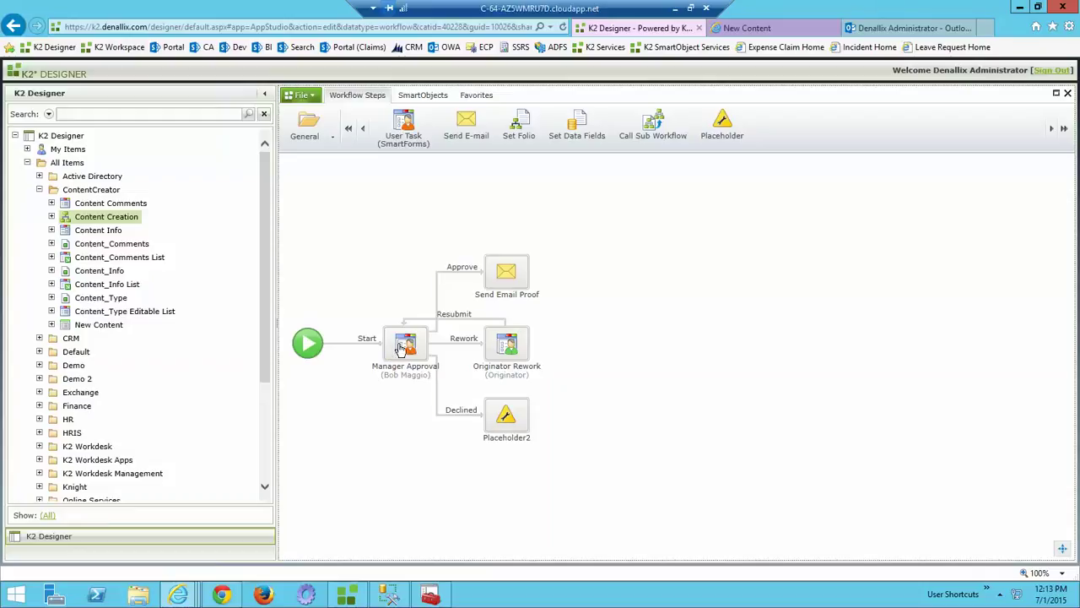
Switch from the workflow diagram to the New Content form and set the content type to Chapter Email
mouse_move(403, 344)
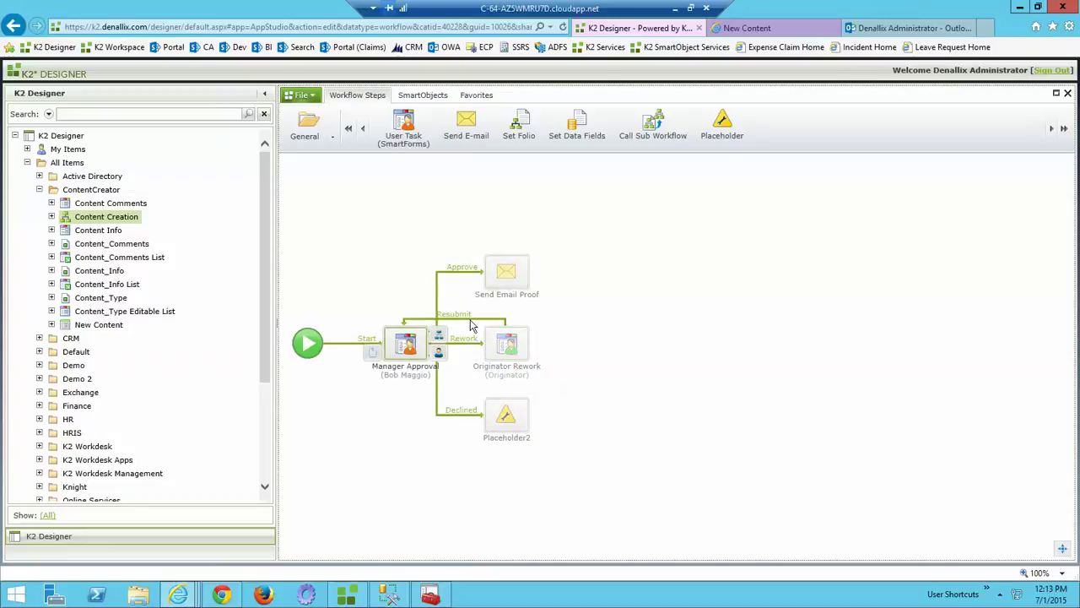
mouse_move(489, 277)
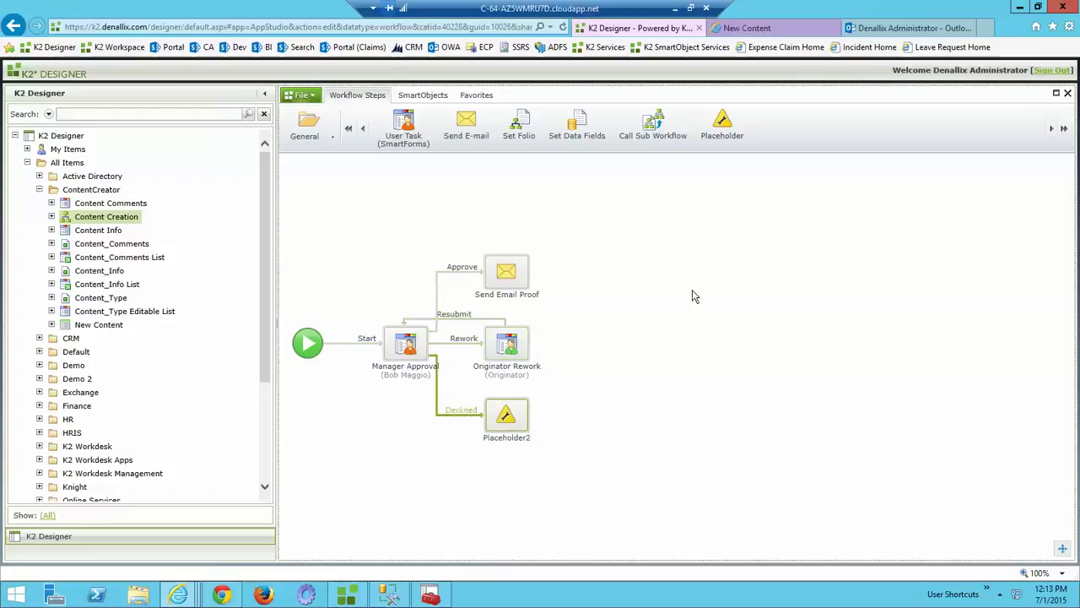
click(747, 28)
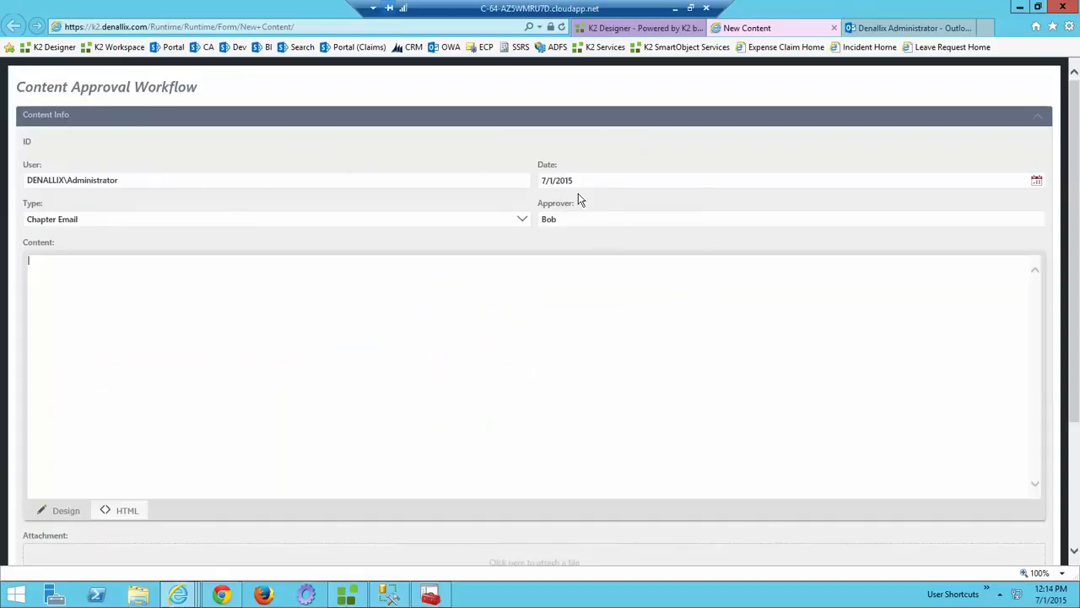
click(520, 220)
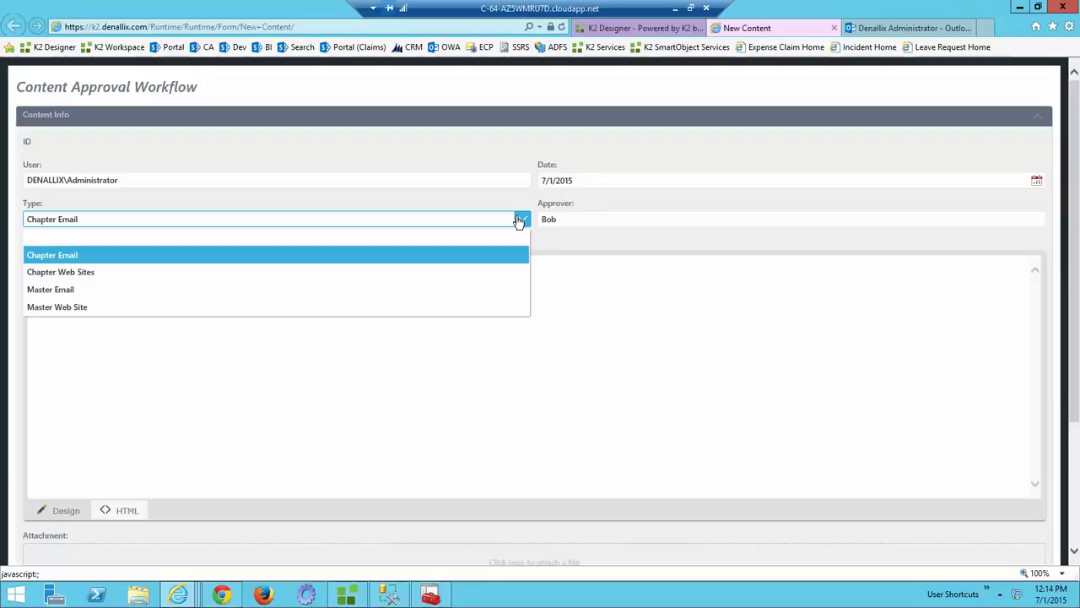
click(62, 259)
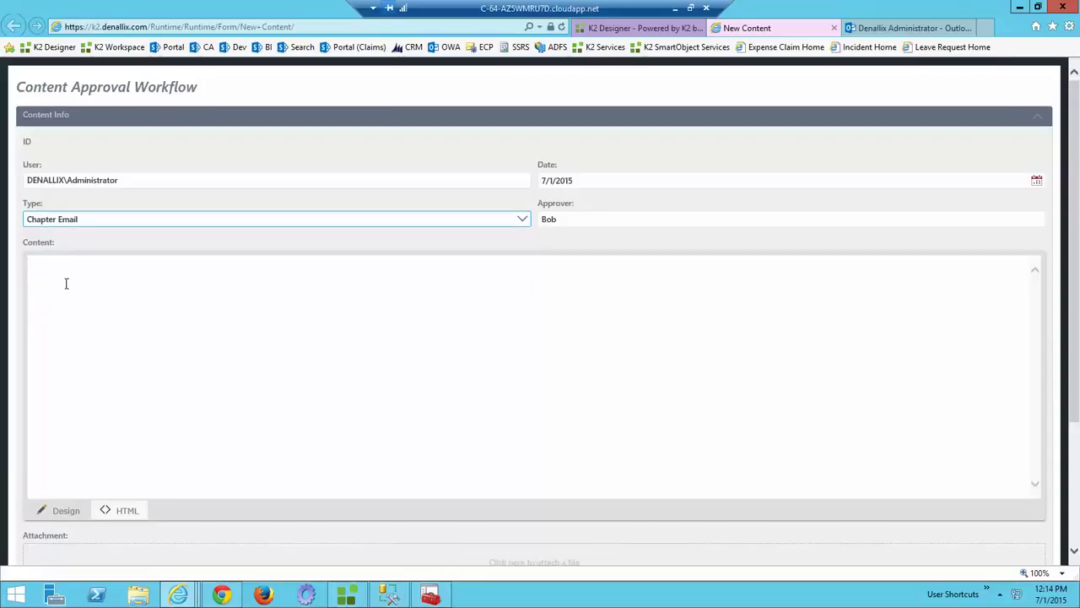
Paste the copied sample web page code into the Content field as HTML and preview it in Design view
click(65, 282)
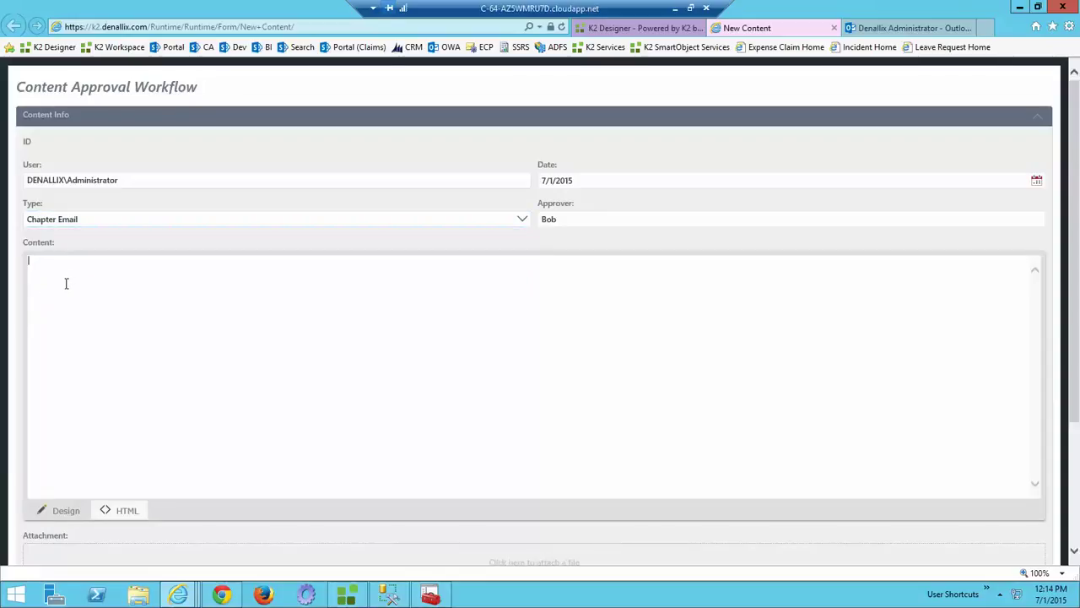
click(124, 512)
key(ctrl+v)
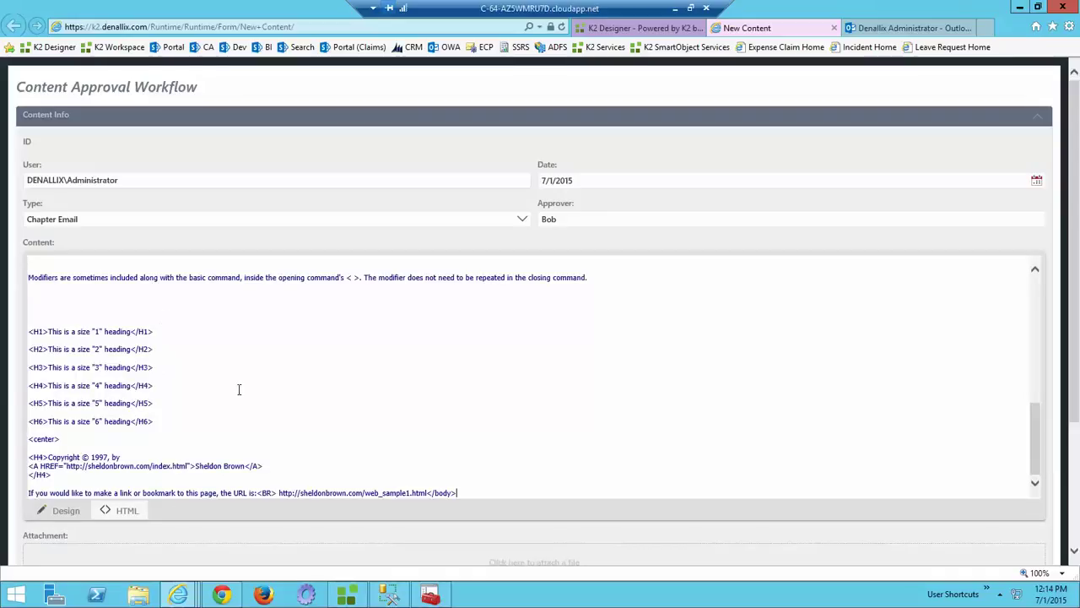
click(71, 512)
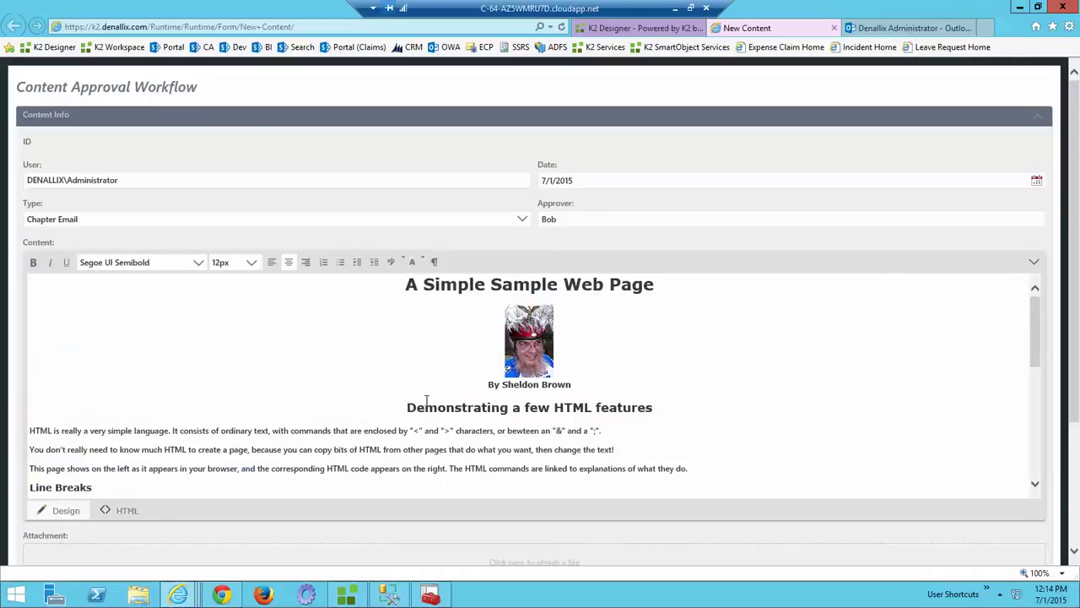
scroll(427, 400, down, 3)
scroll(426, 400, down, 3)
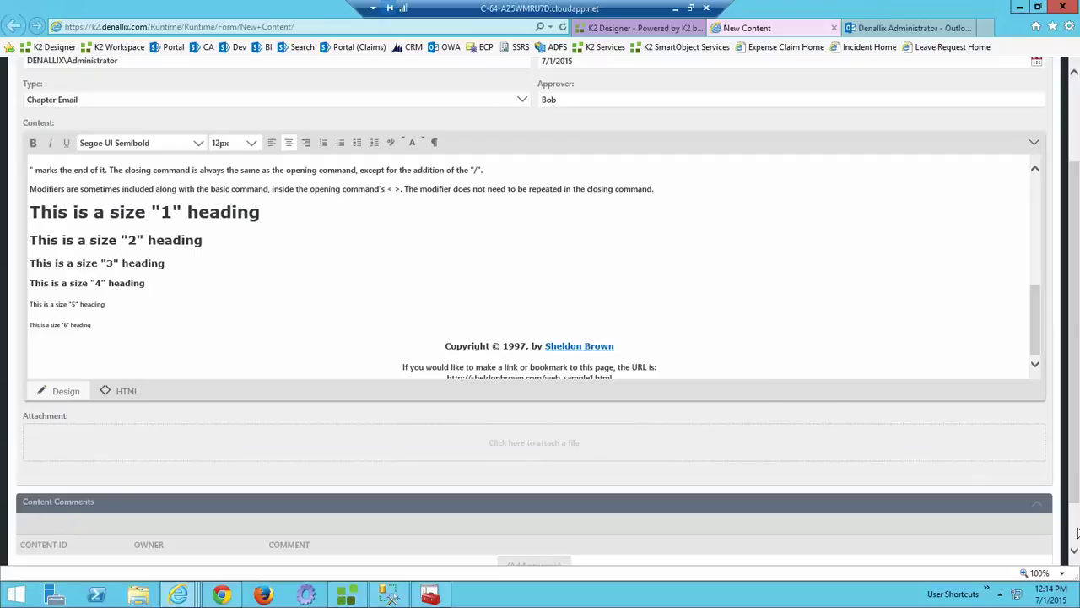
Attach BobReview_2015.docx from the Samples folder to the content form
scroll(1077, 532, down, 1)
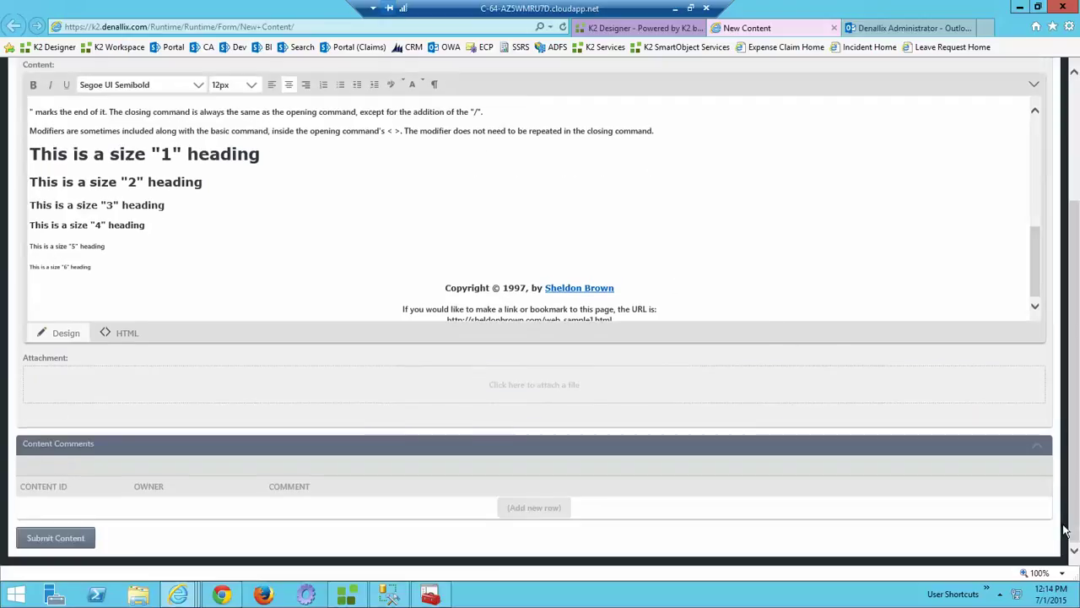
click(519, 390)
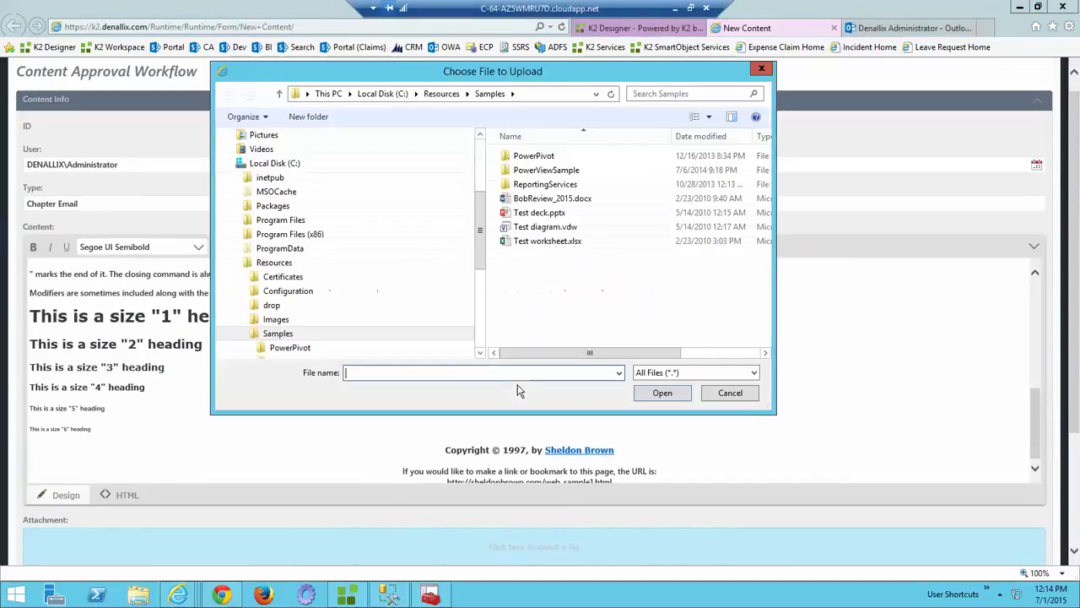
double_click(547, 201)
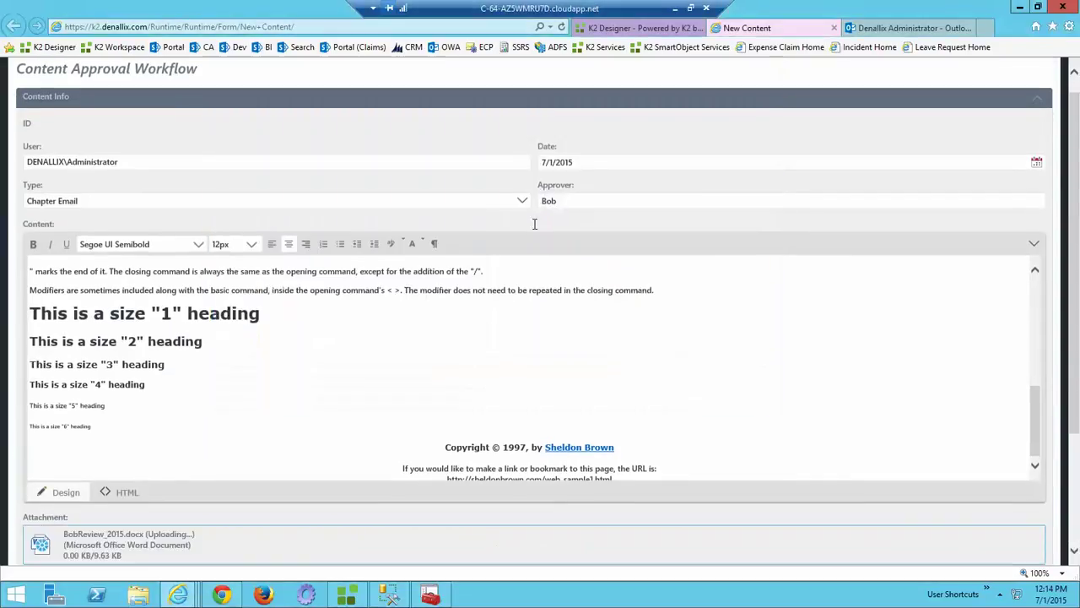
Add a row under Content Comments with the comment "This is for the chapter email campaign"
scroll(940, 518, down, 2)
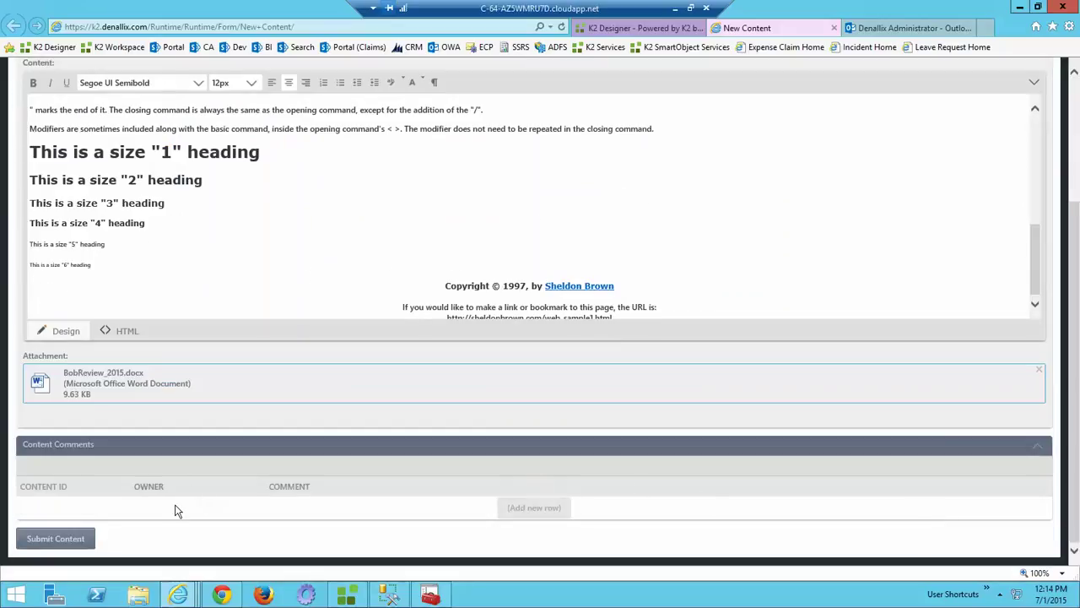
click(530, 508)
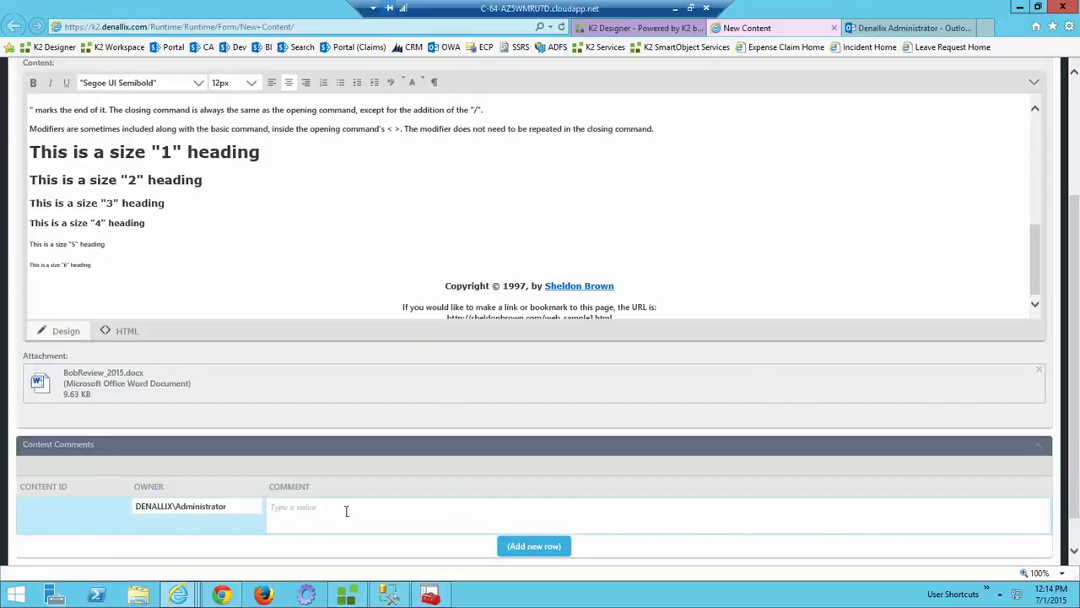
click(292, 510)
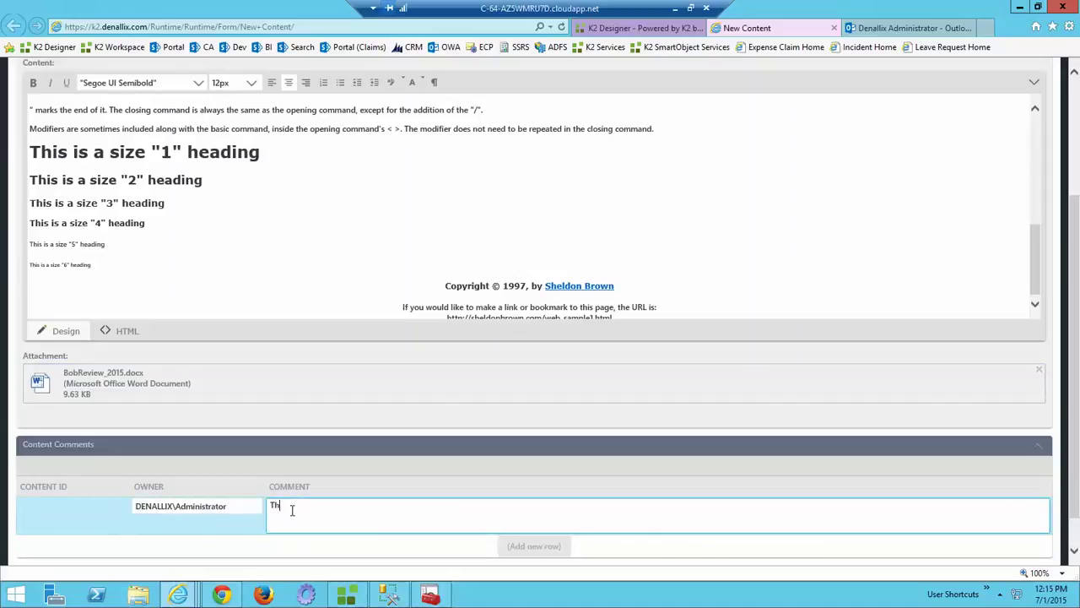
text(This is for the chapter email campai)
text(gn)
Submit the content for approval and dismiss the Workflow Started notice
scroll(251, 526, down, 1)
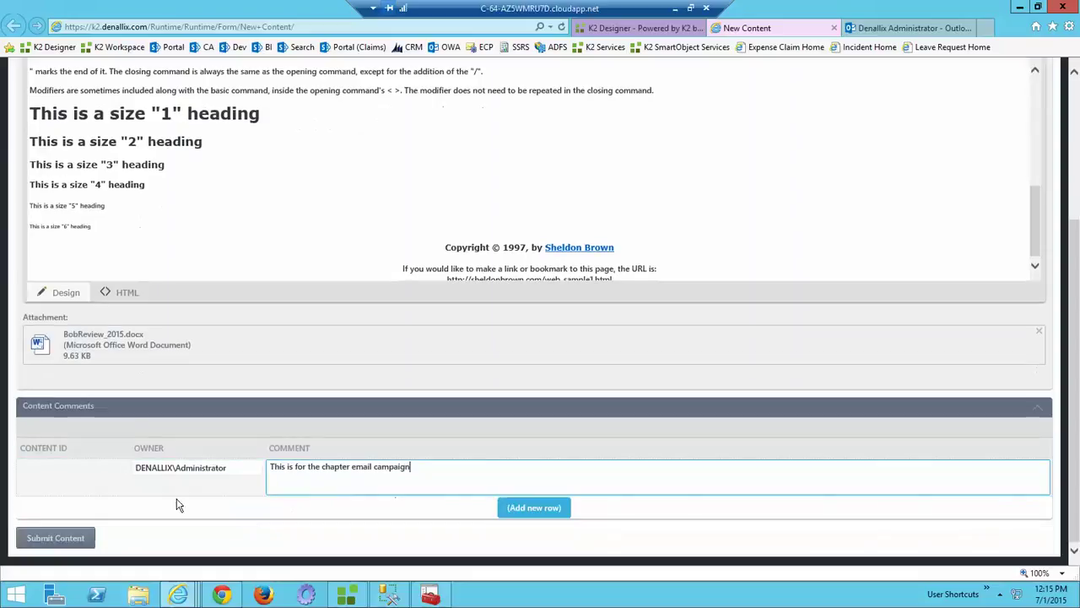
click(48, 539)
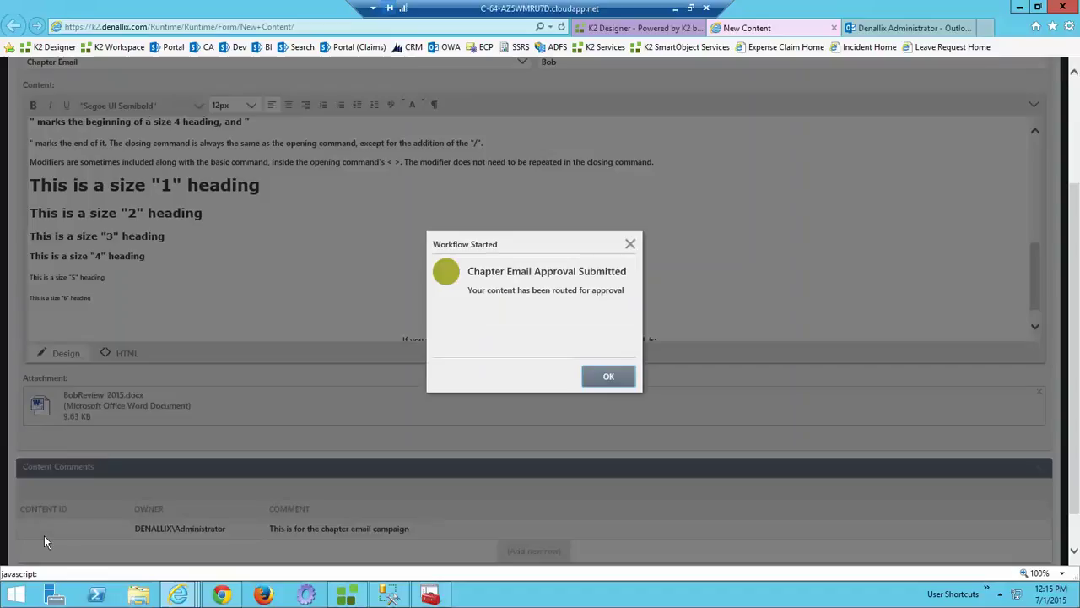
click(609, 378)
Switch to the approver's SharePoint portal window, refresh the K2 Worklist and open the form of the 10027-Chapter Email task
mouse_move(169, 601)
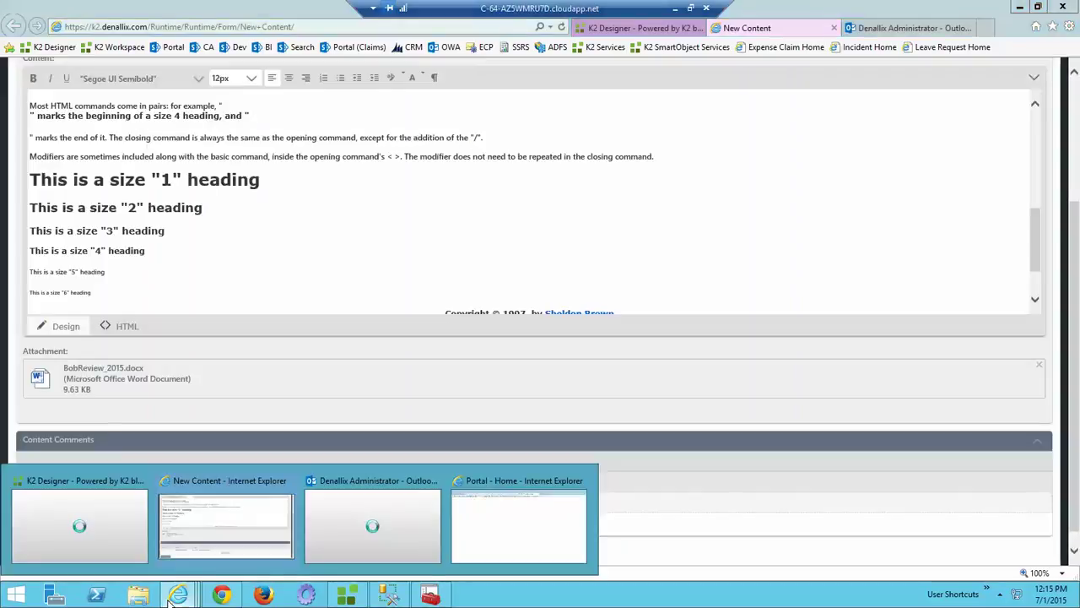
click(464, 537)
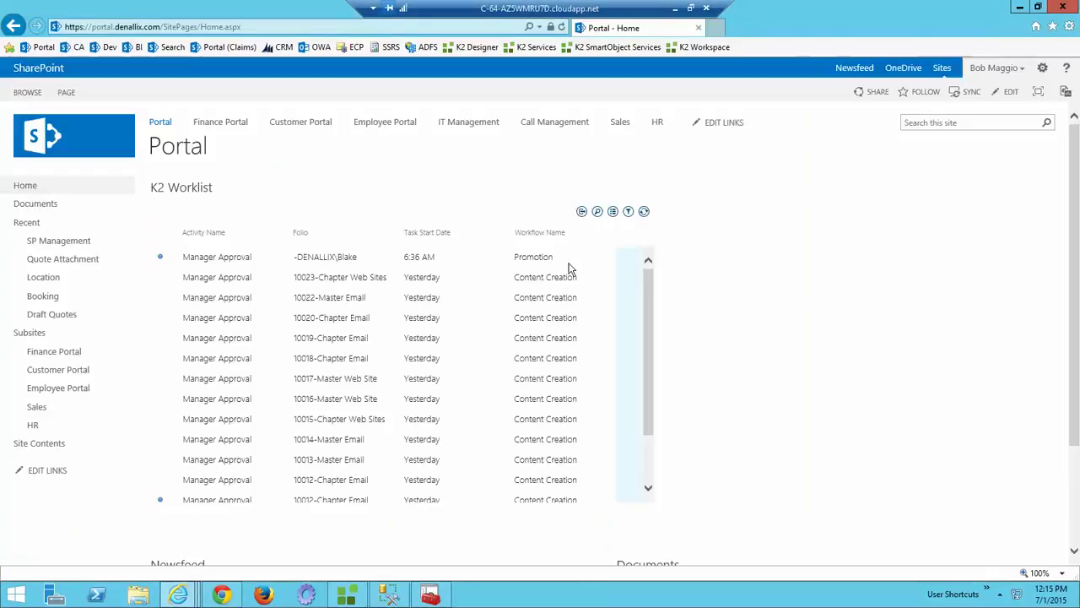
click(644, 212)
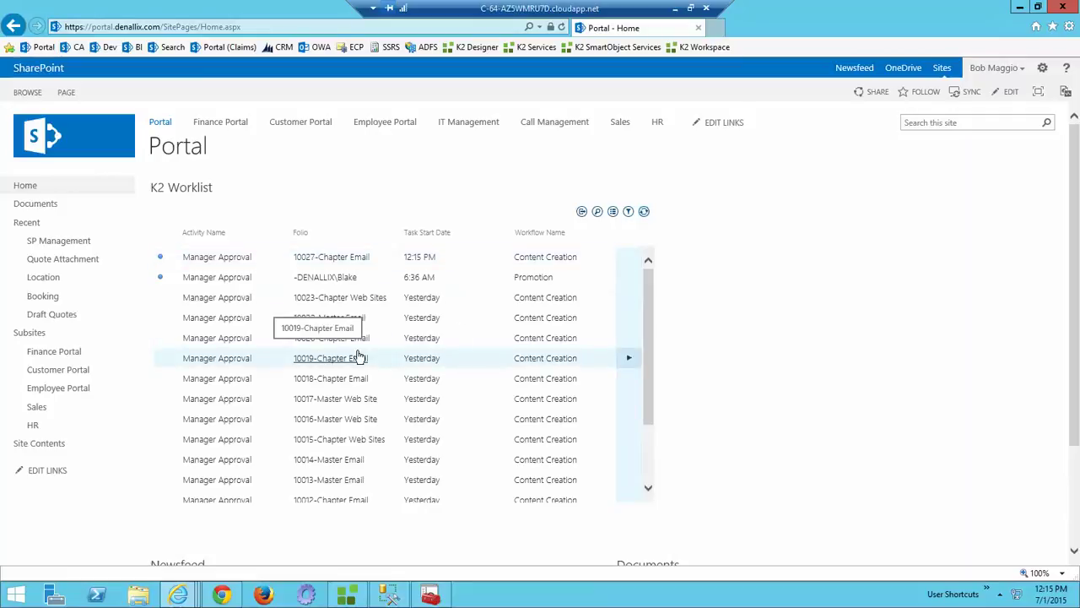
click(629, 260)
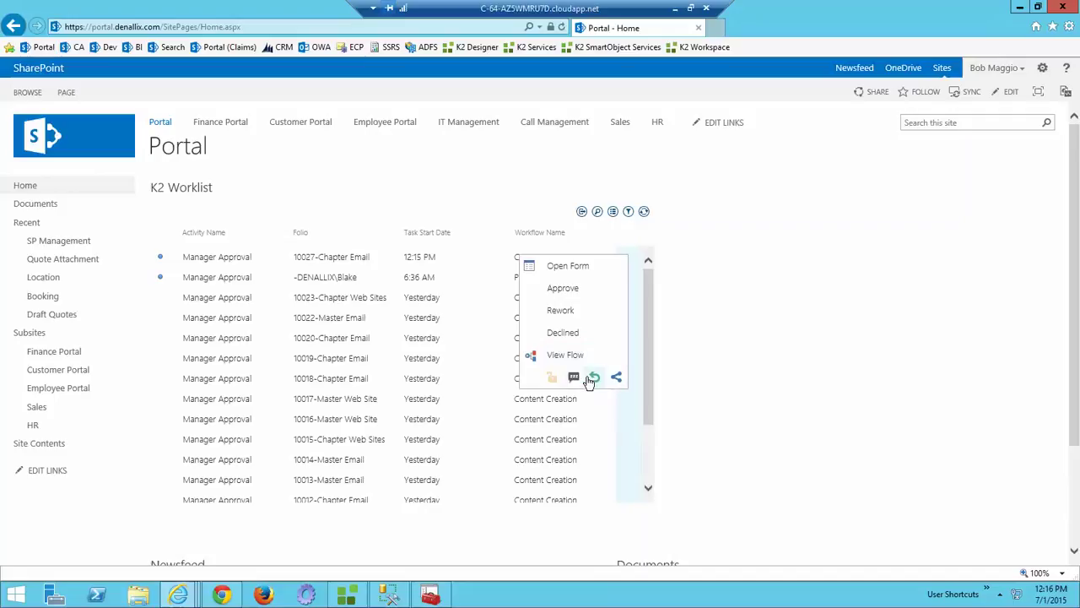
click(568, 269)
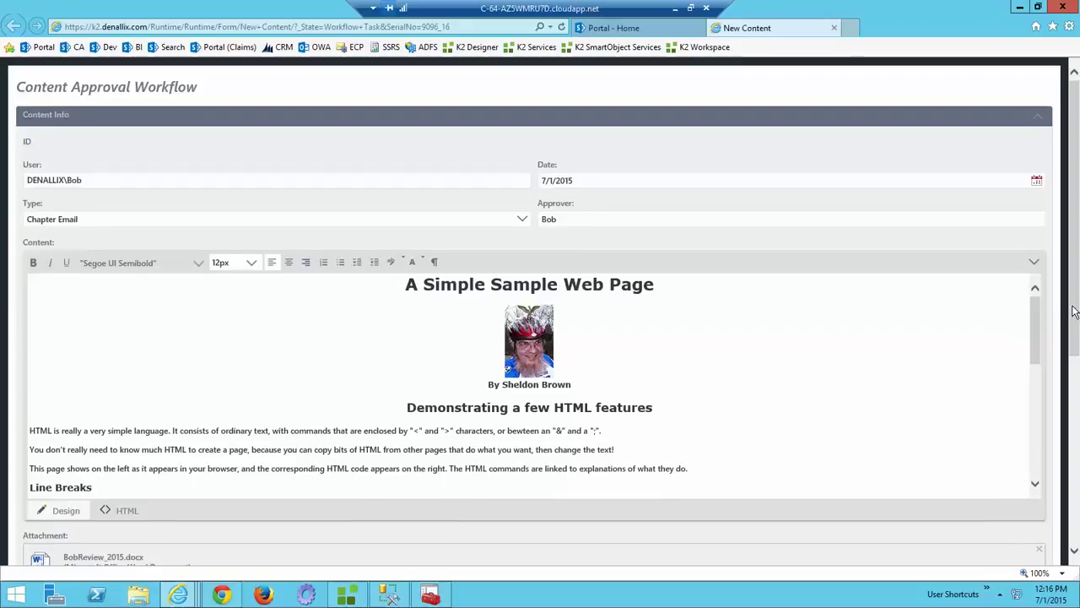
Add the approver's comment "This is not good. Rework." to the Content Comments of the task form
drag(1073, 310, 1050, 492)
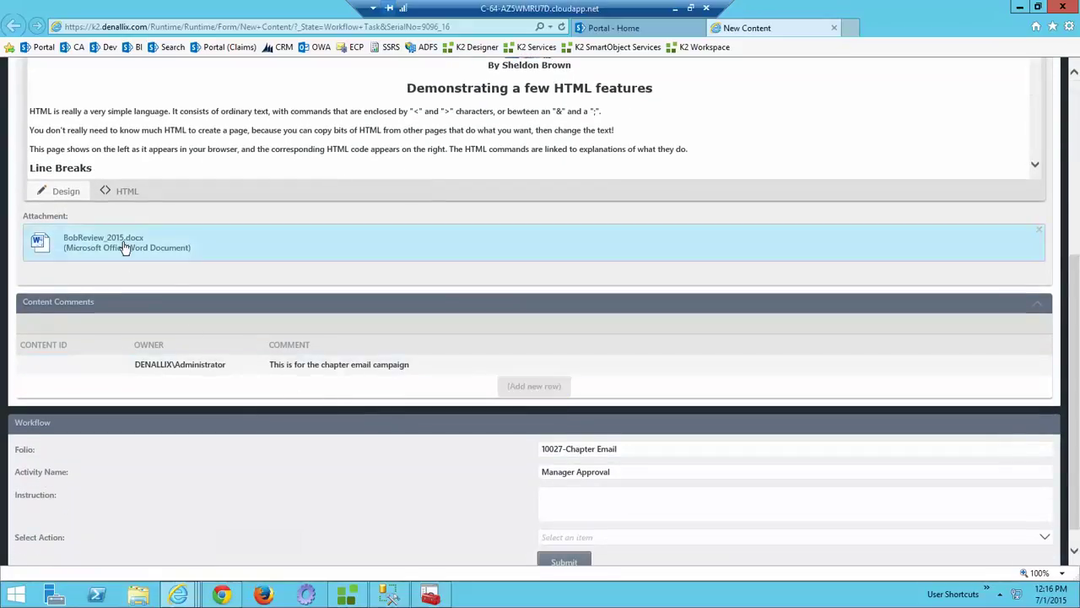
click(528, 388)
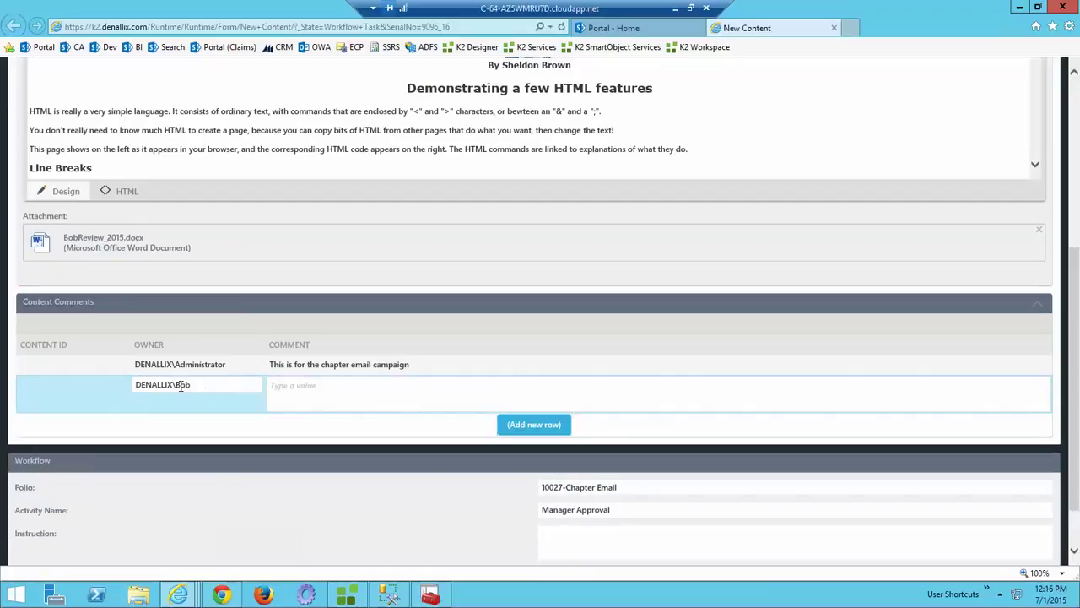
click(289, 384)
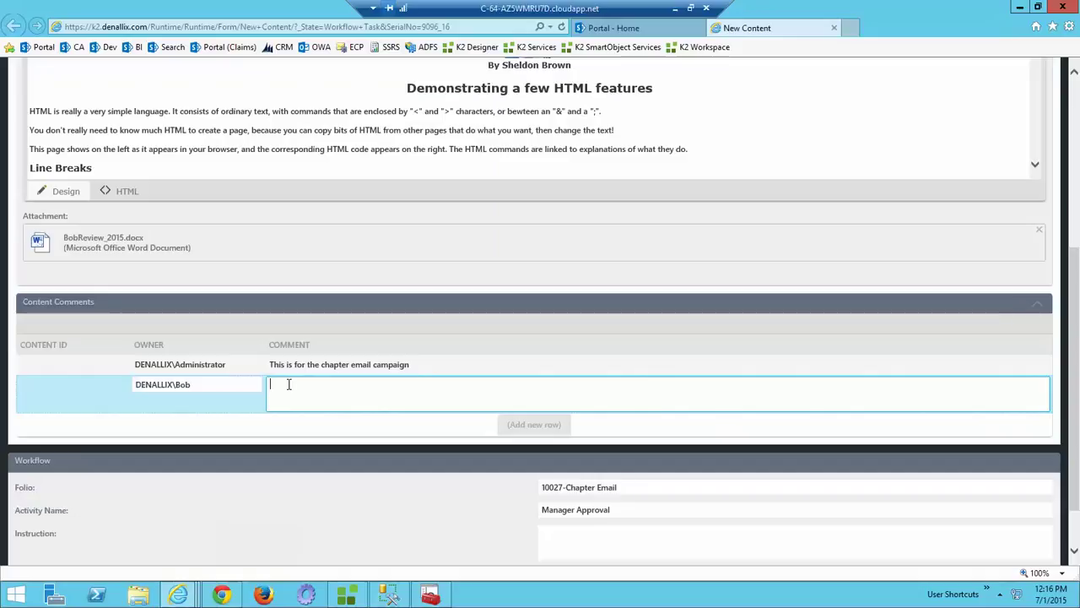
text(This is not good.  Rework.)
click(347, 430)
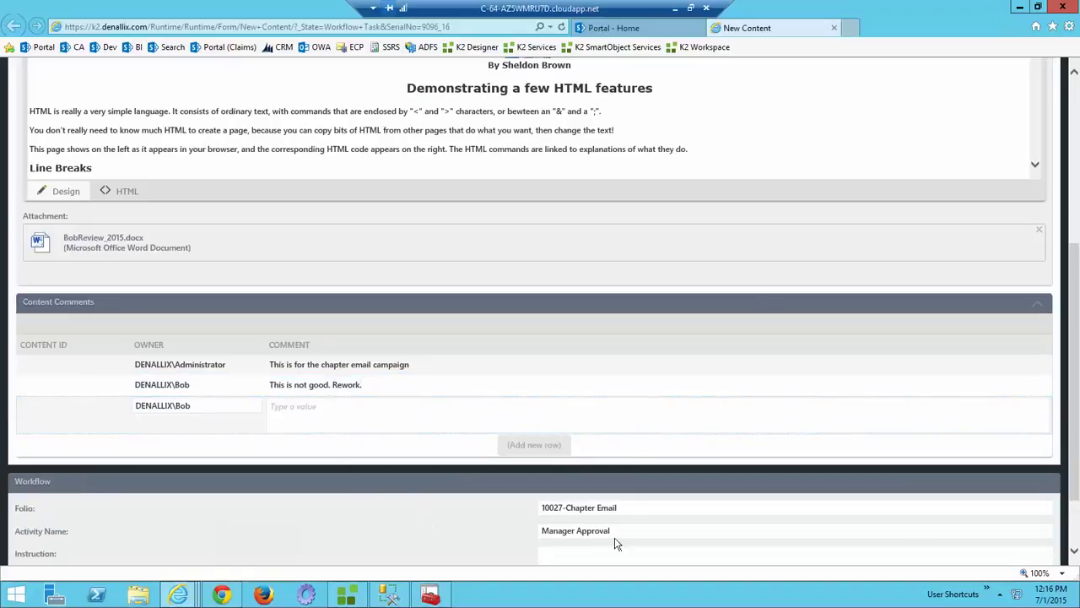
Submit the Manager Approval task with the Rework action, dismiss the notification and close the form
click(1074, 539)
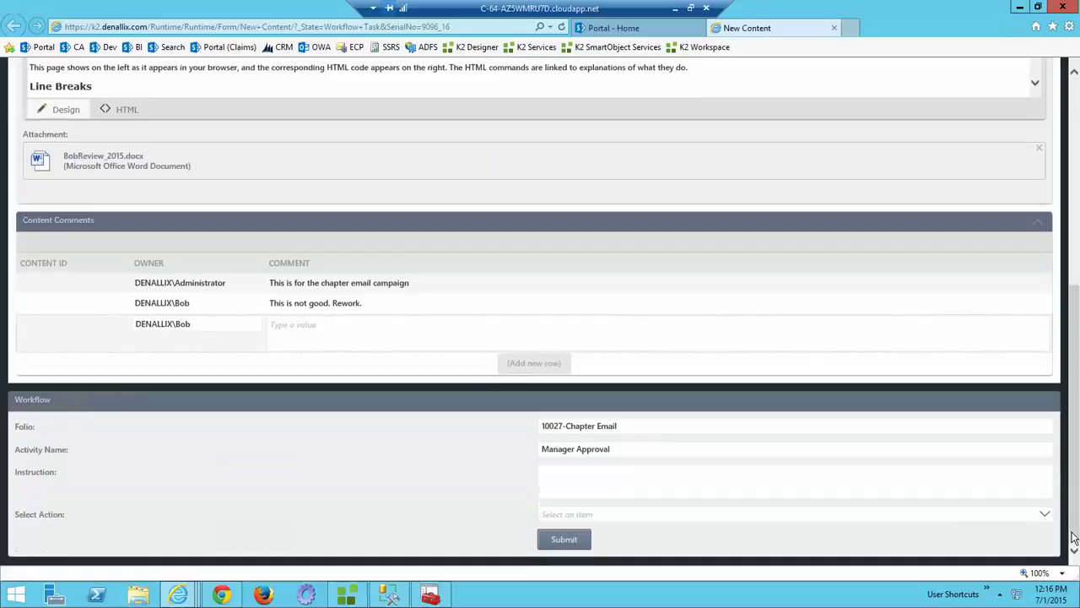
click(603, 516)
click(562, 478)
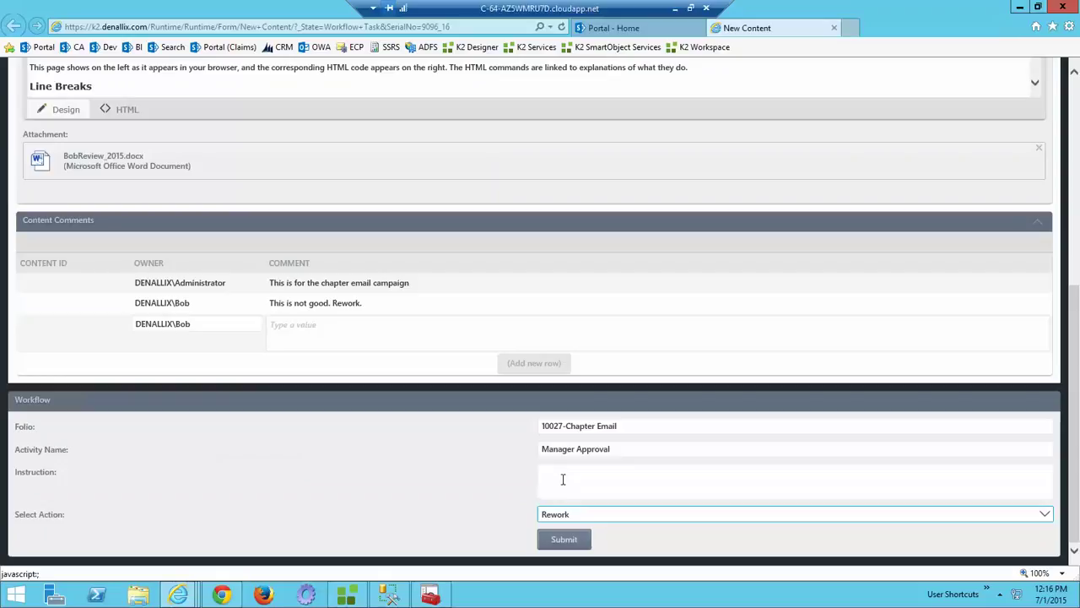
click(559, 540)
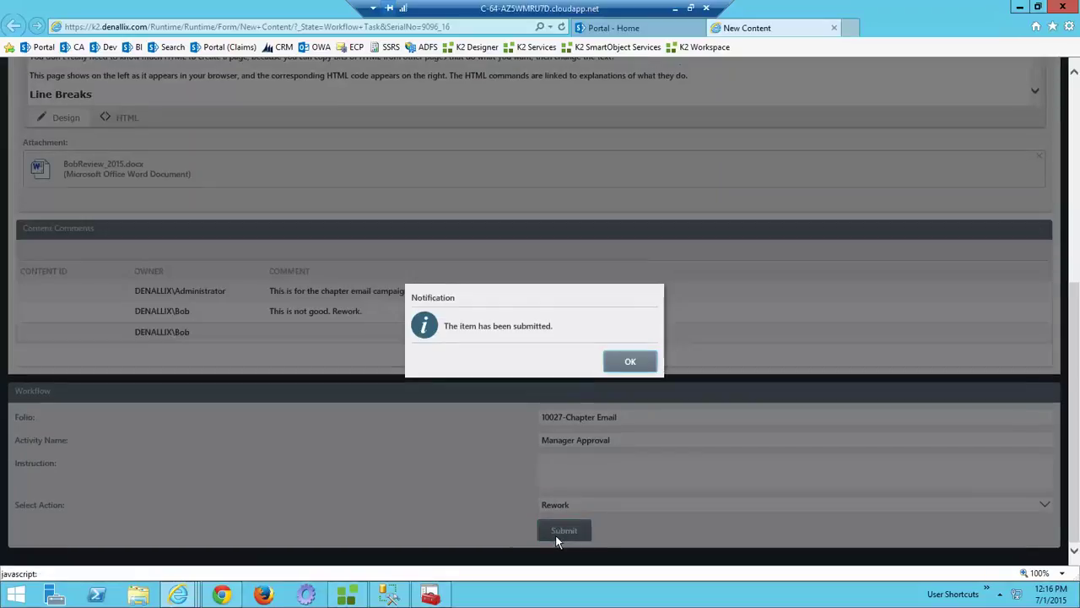
click(631, 363)
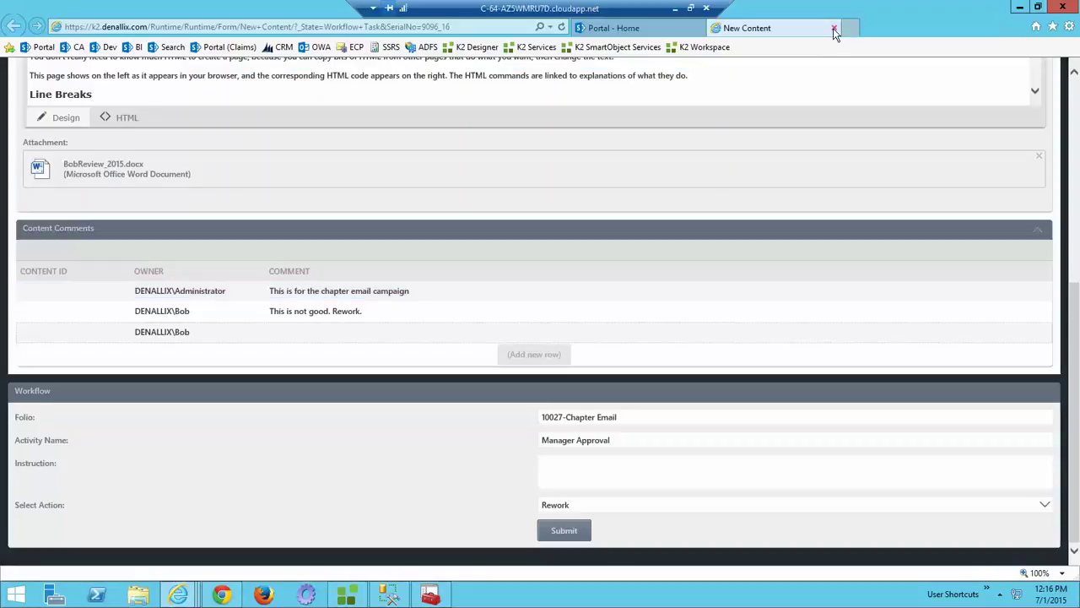
click(834, 28)
Return to the originator's browser window and close the already submitted New Content form
mouse_move(178, 597)
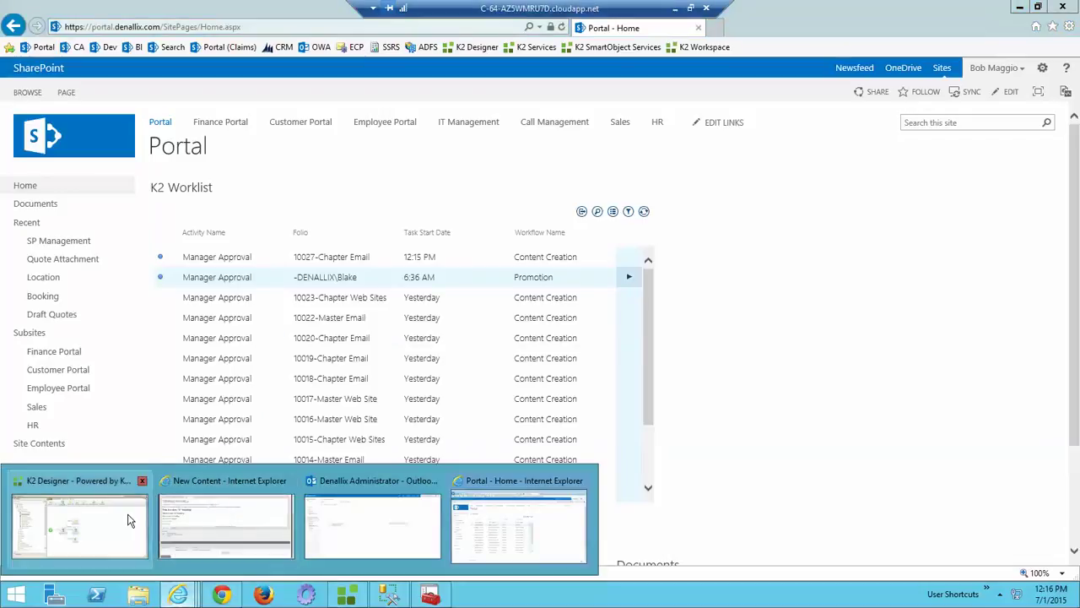
click(180, 544)
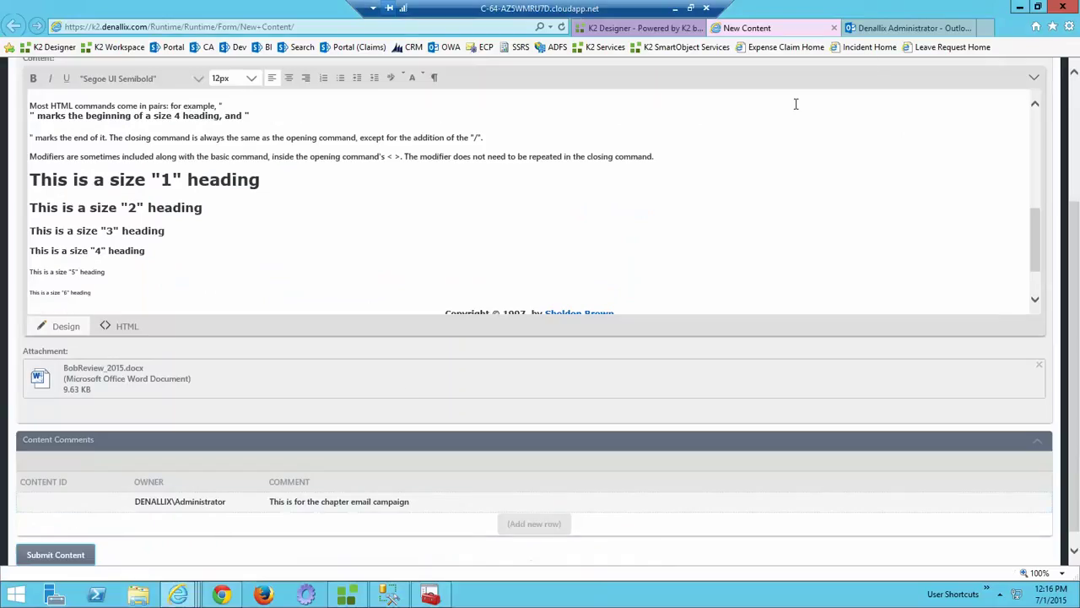
click(834, 28)
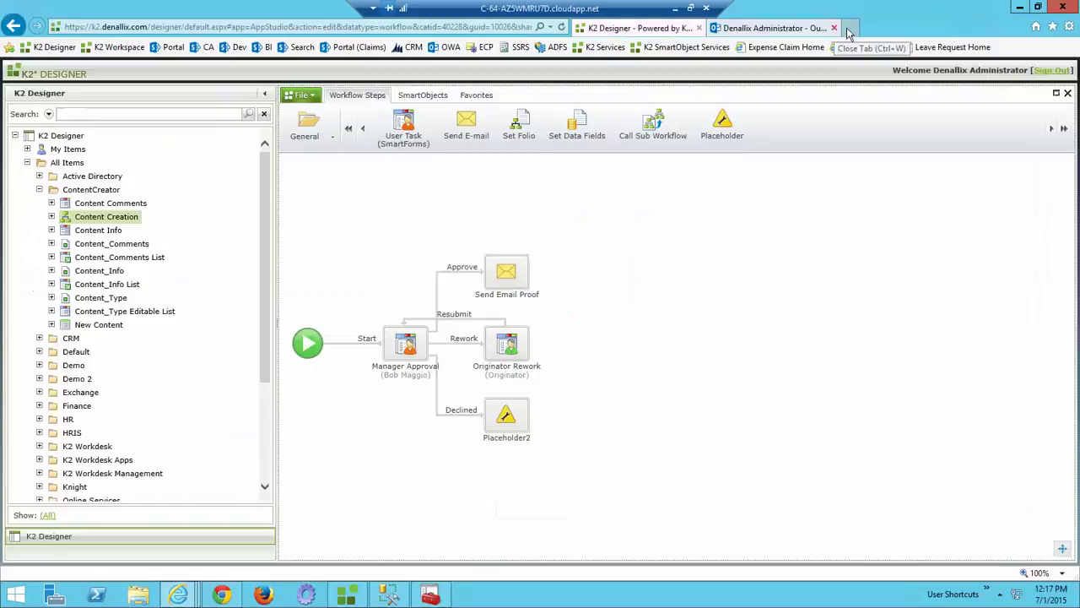
Load the SharePoint portal in a new browser tab and open the Originator Rework form for 10027-Chapter Email
click(850, 27)
click(171, 48)
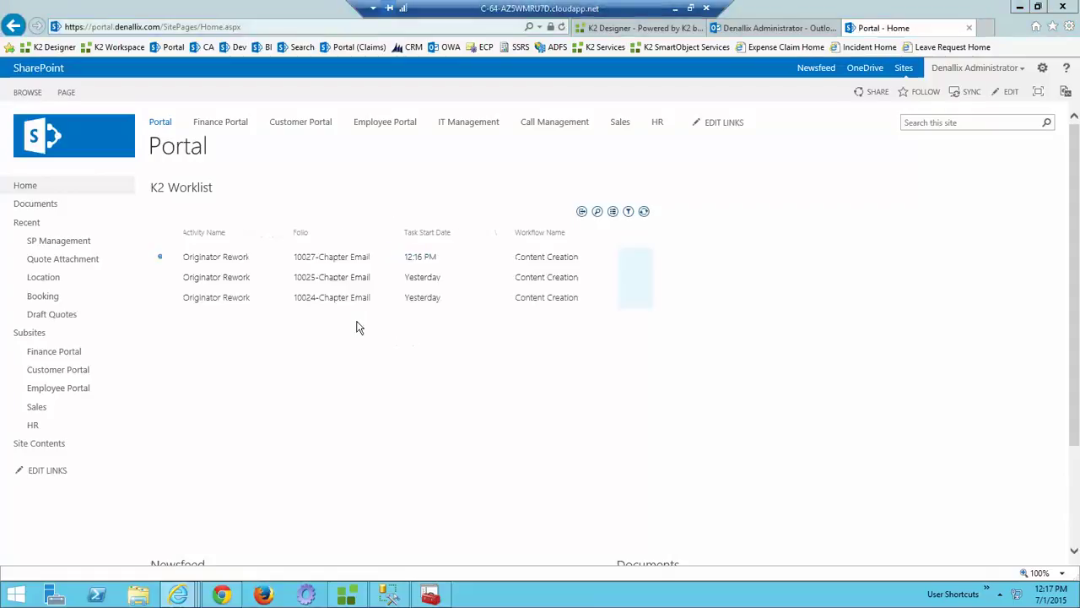
click(632, 258)
click(597, 270)
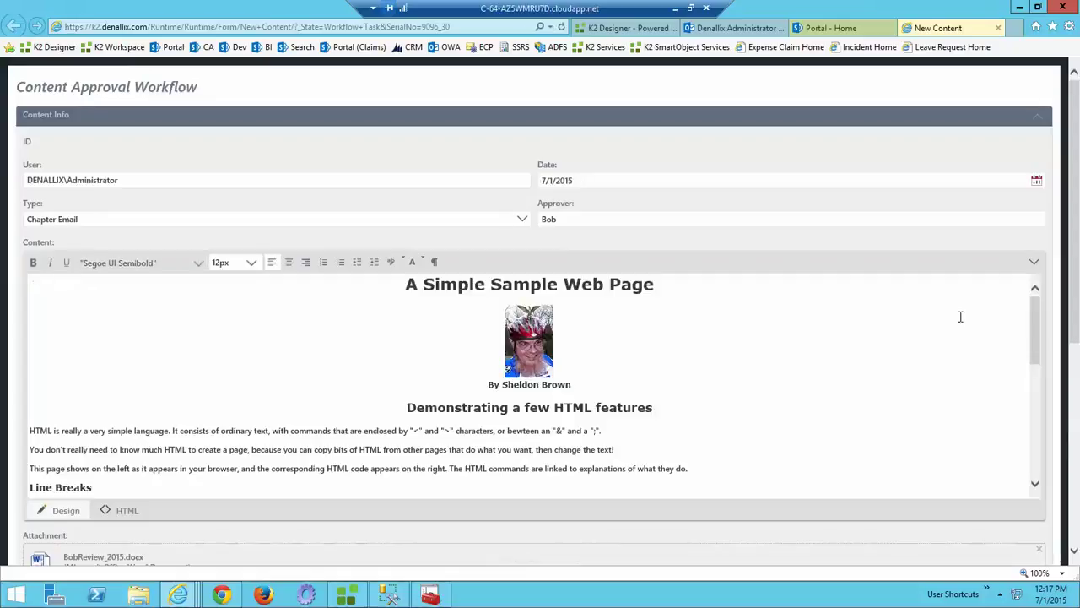
Submit the Originator Rework task for 10027-Chapter Email with the Resubmit action and dismiss the notification
scroll(1074, 234, down, 4)
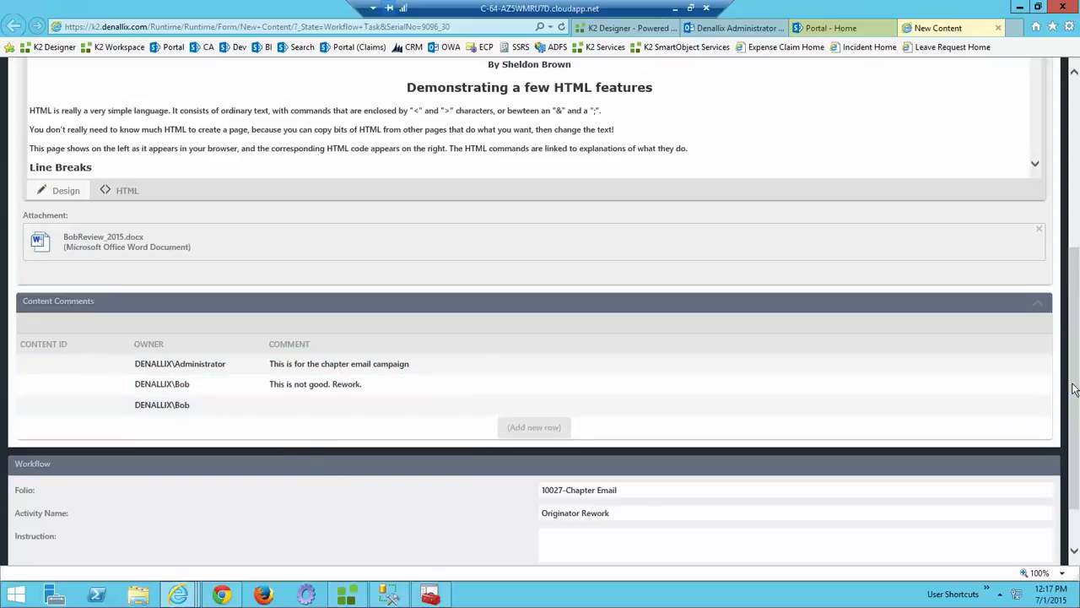
scroll(1074, 389, down, 1)
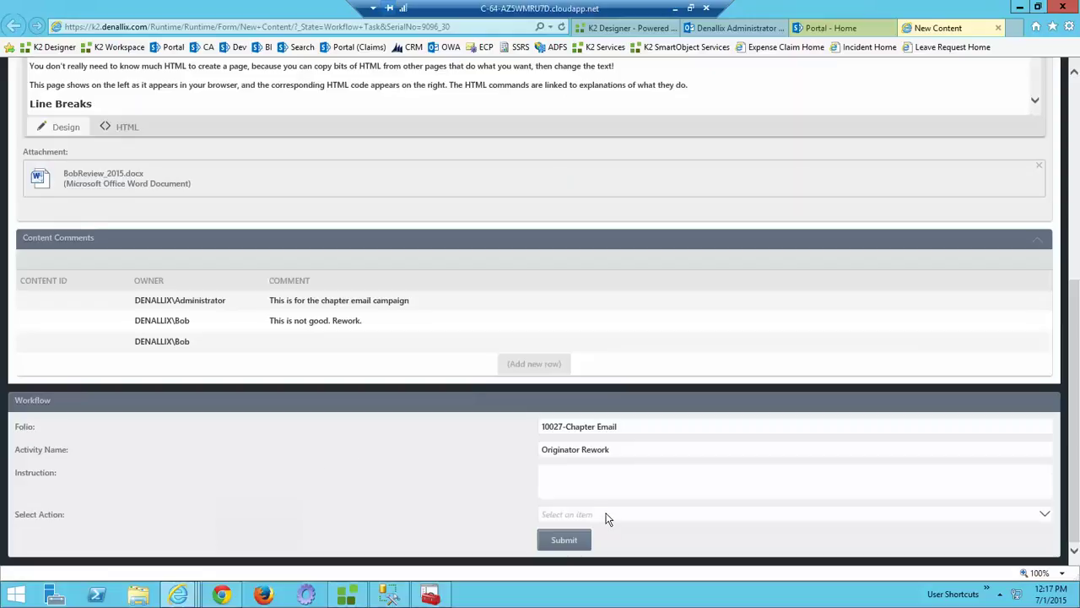
click(1041, 516)
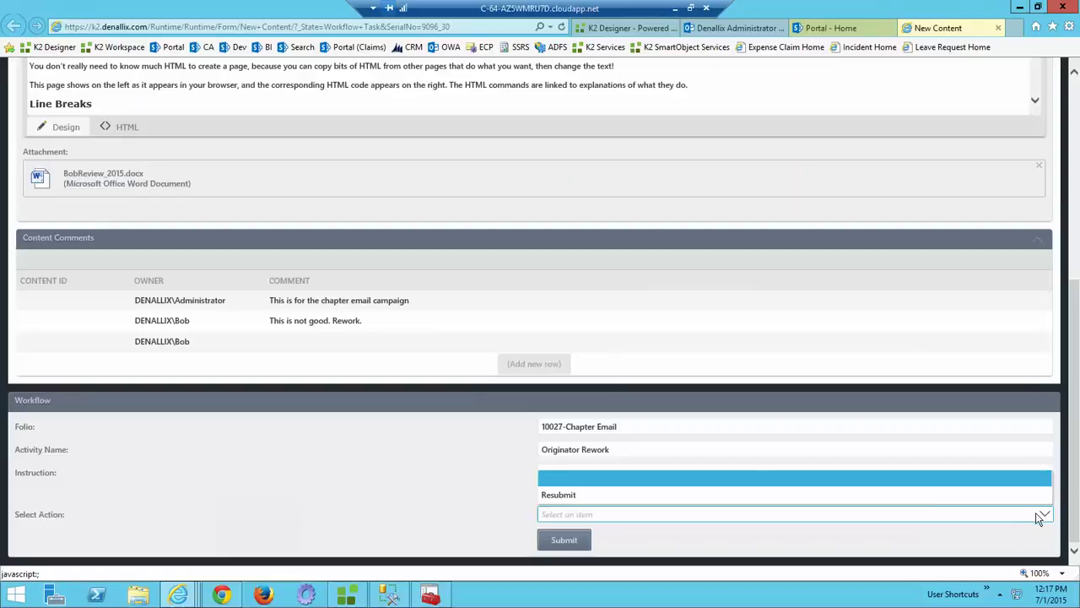
click(564, 498)
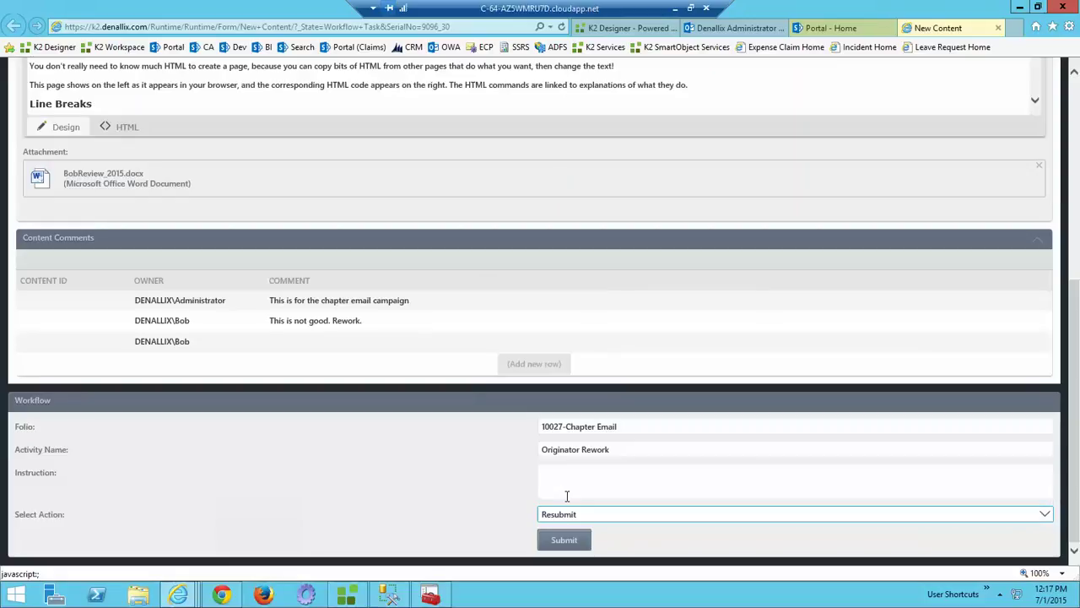
click(560, 540)
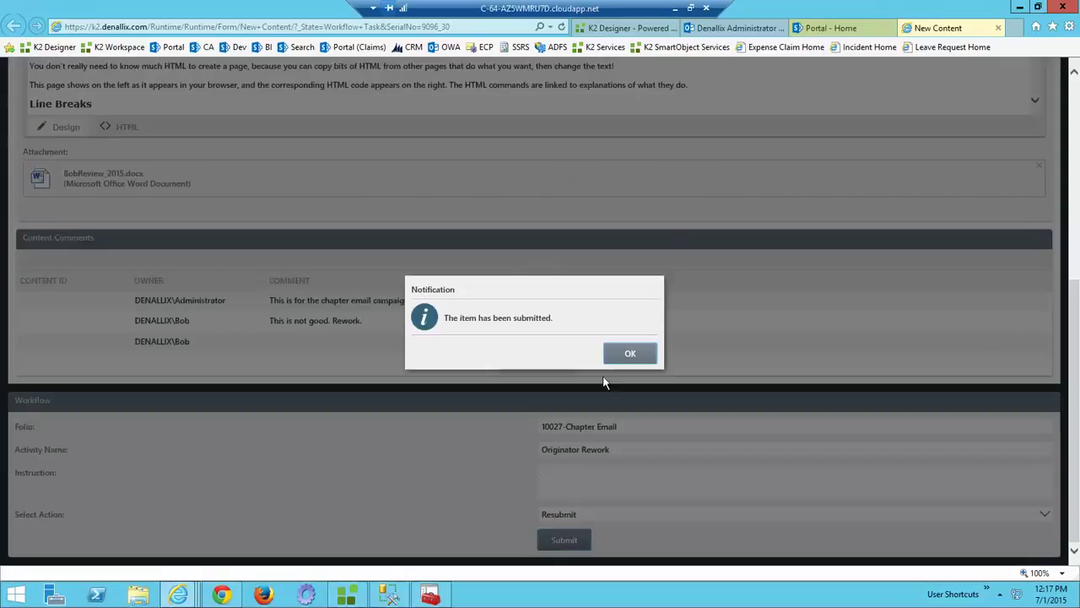
click(629, 356)
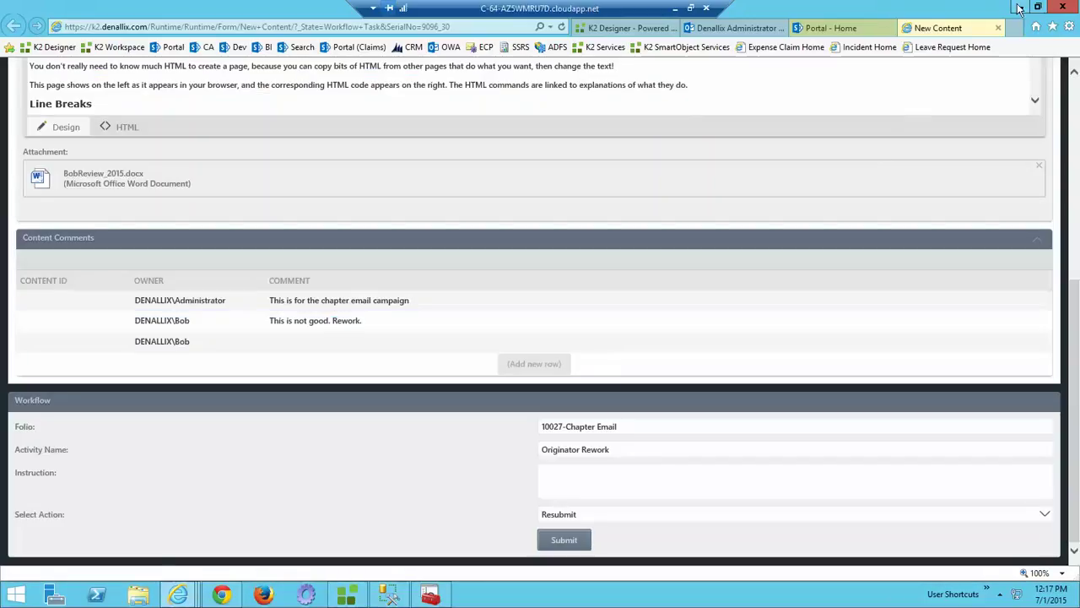
Return to the manager's portal window, refresh the K2 Worklist and approve the 10027-Chapter Email task
click(1017, 8)
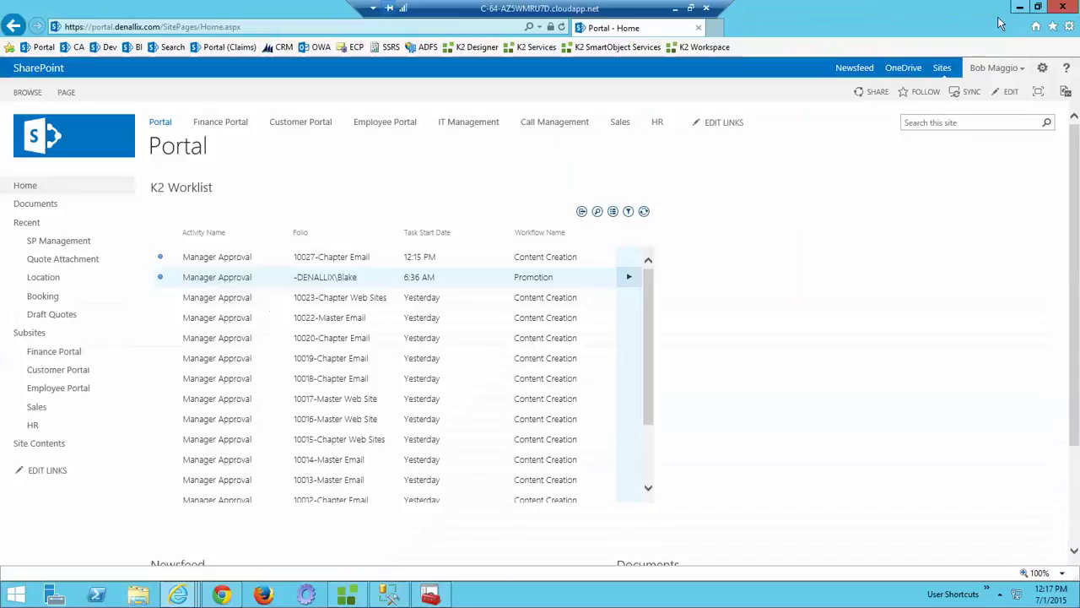
click(644, 213)
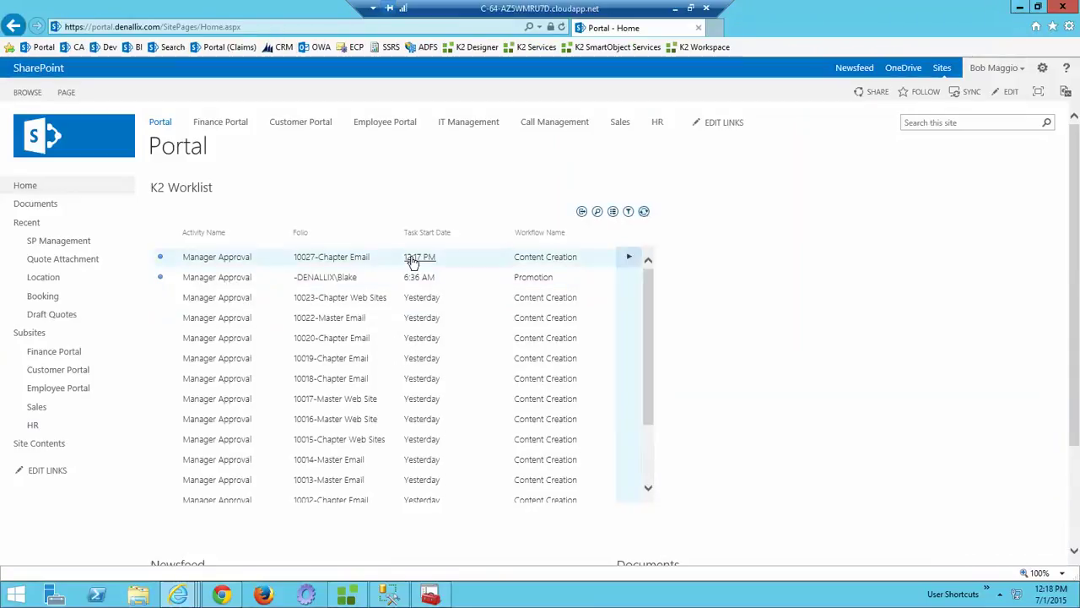
click(628, 257)
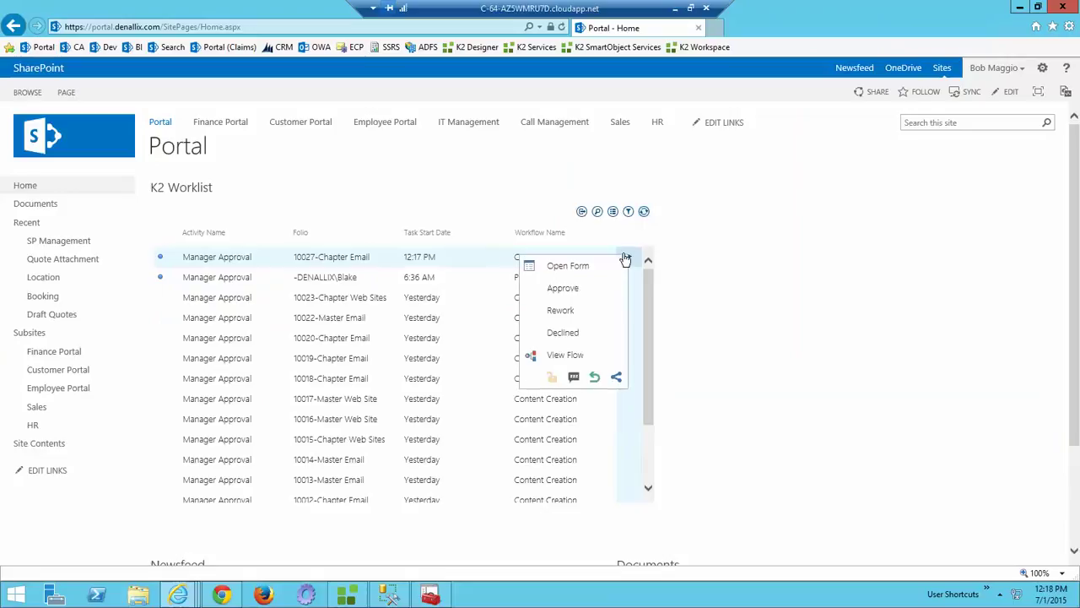
click(564, 289)
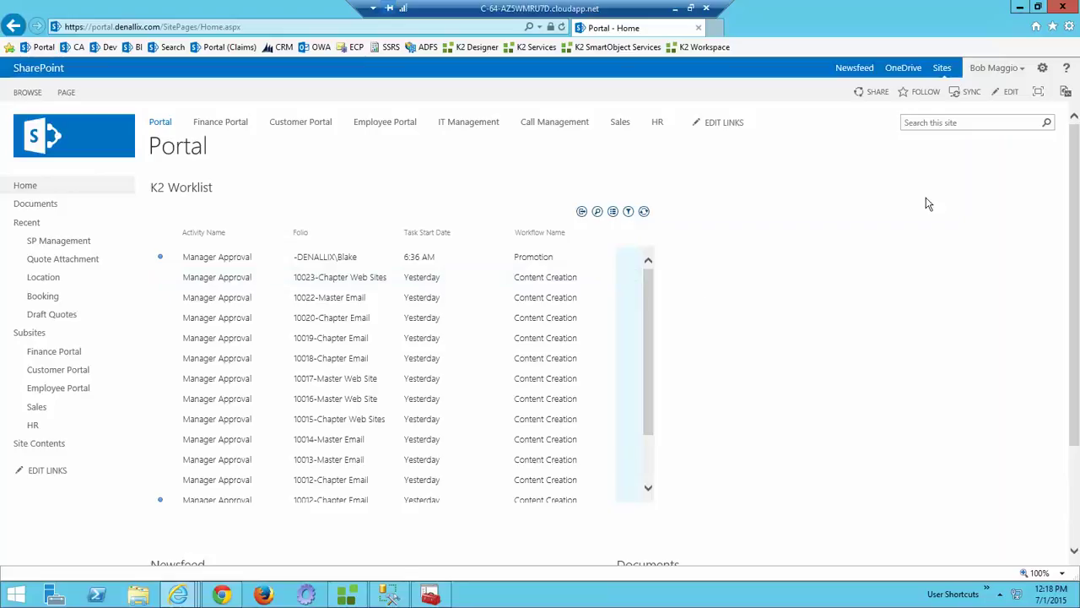
Switch to the K2 Designer browser window and examine the Declined path in the Content Creation workflow diagram
click(1019, 6)
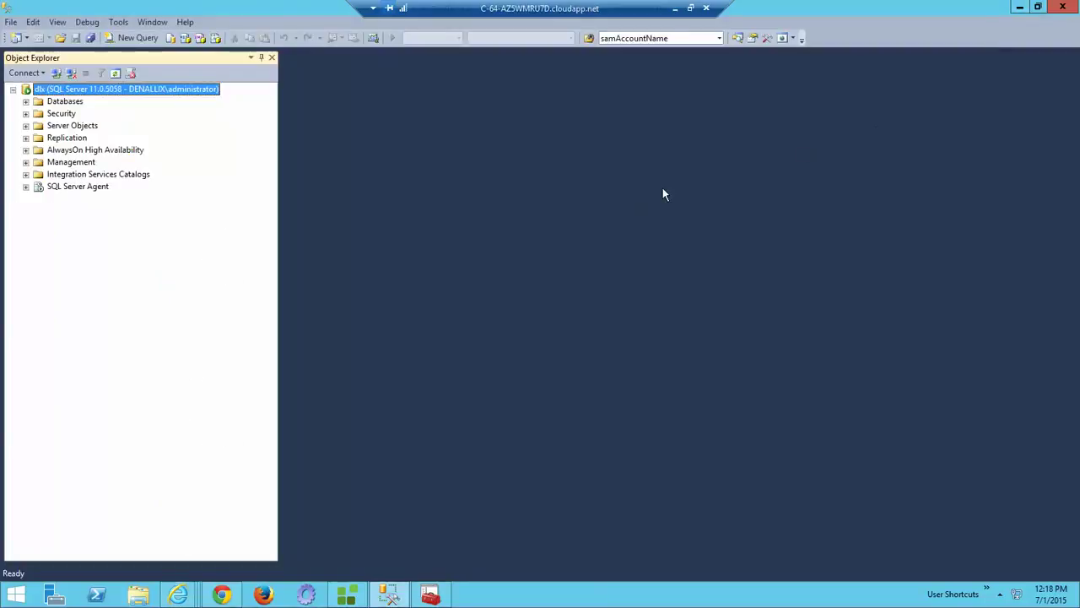
click(1019, 7)
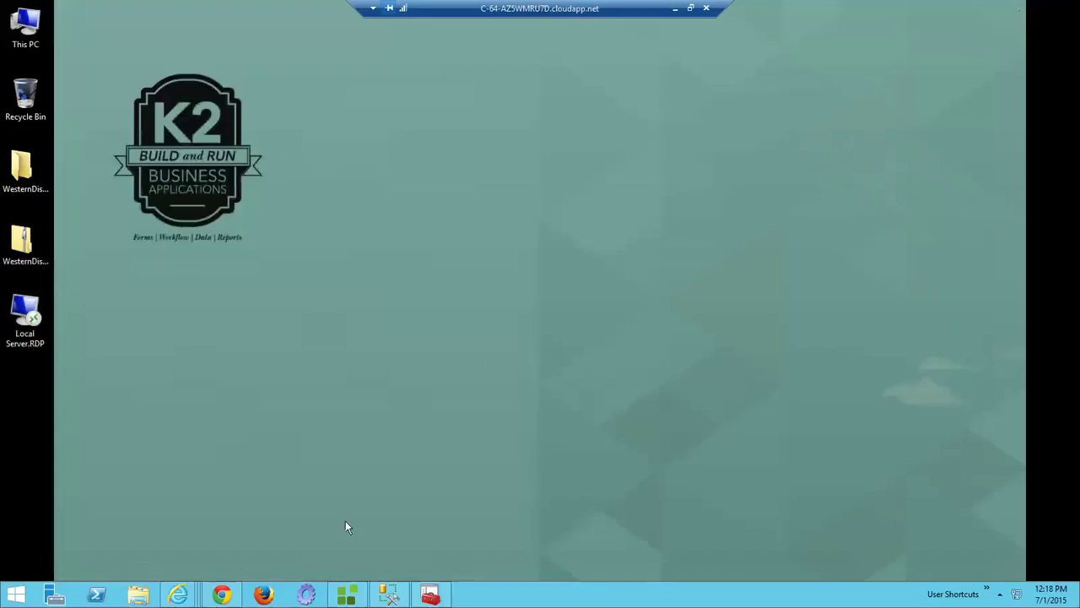
mouse_move(184, 598)
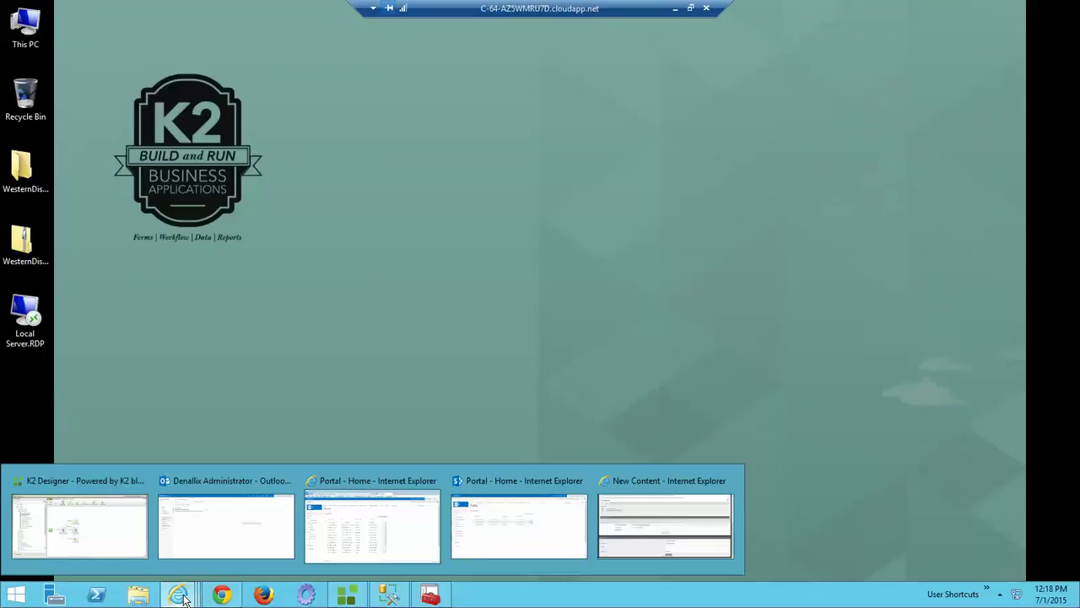
click(128, 533)
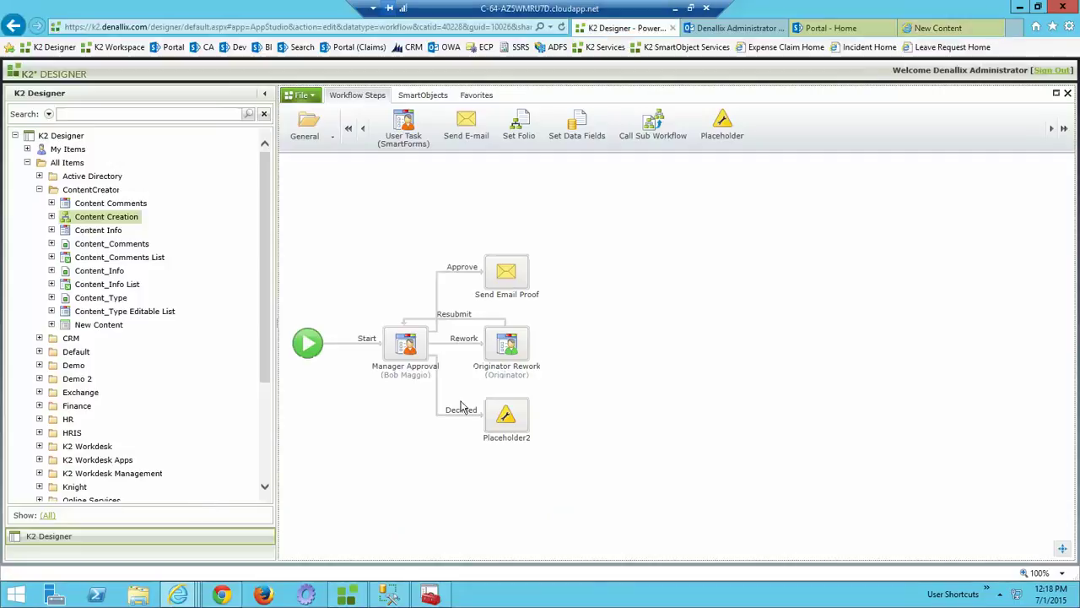
click(461, 406)
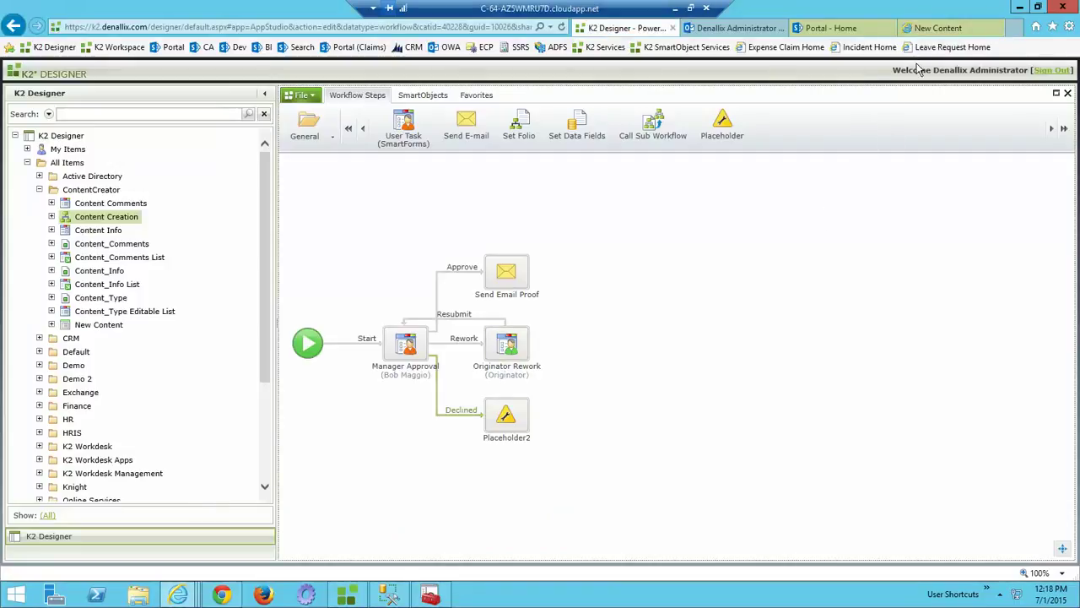
Switch to the originator's Outlook Web App inbox and read the "Rework on Submitted Content" and "The eMail" messages
click(730, 28)
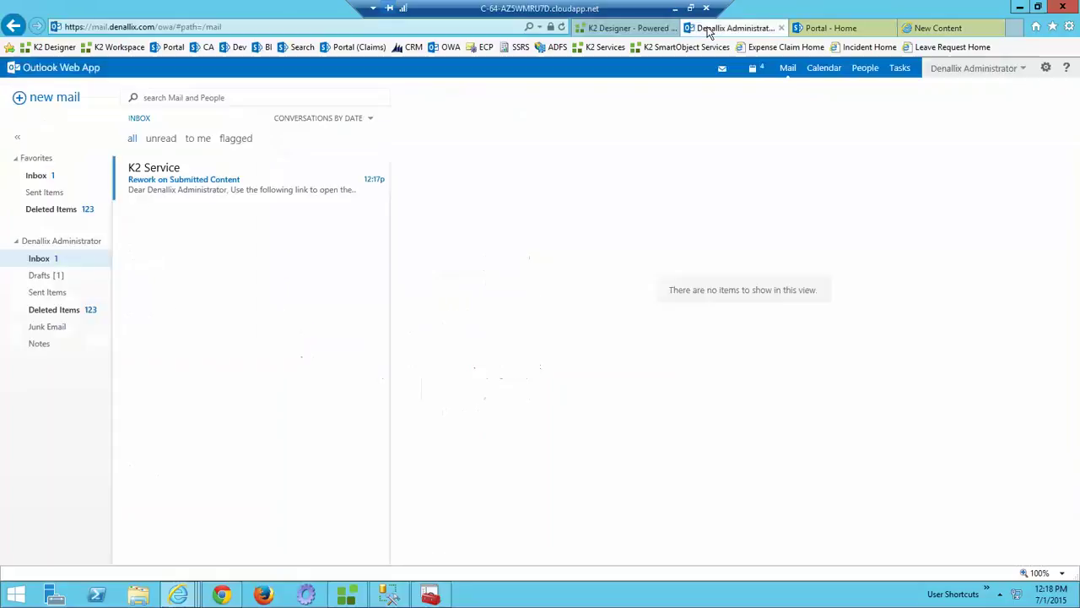
click(230, 192)
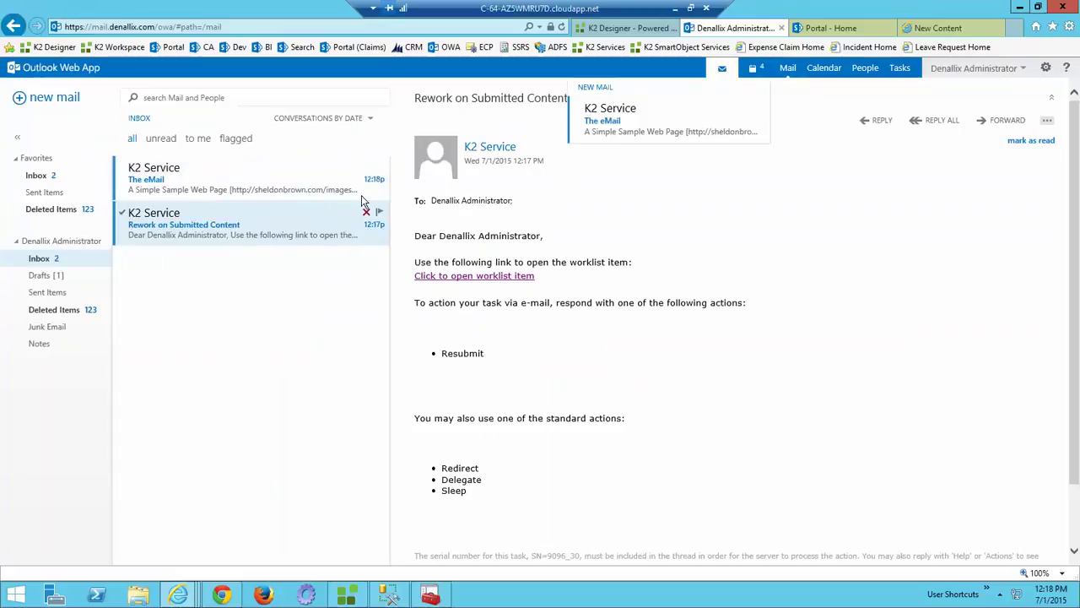
click(203, 184)
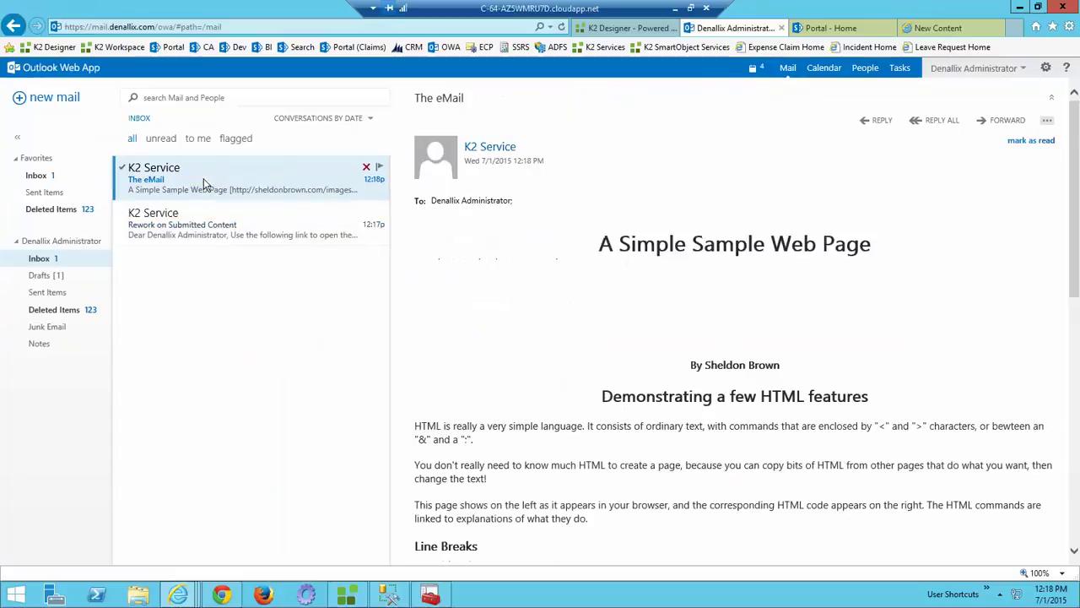